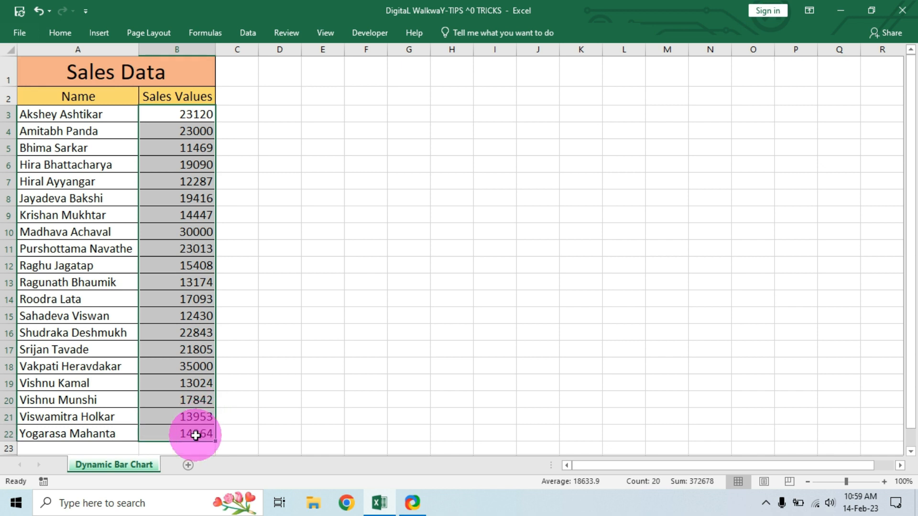
# - Insert a clustered bar chart of the names and sales values from the table range A2:B22
pyautogui.moveTo(237, 113); pyautogui.dragTo(239, 429)
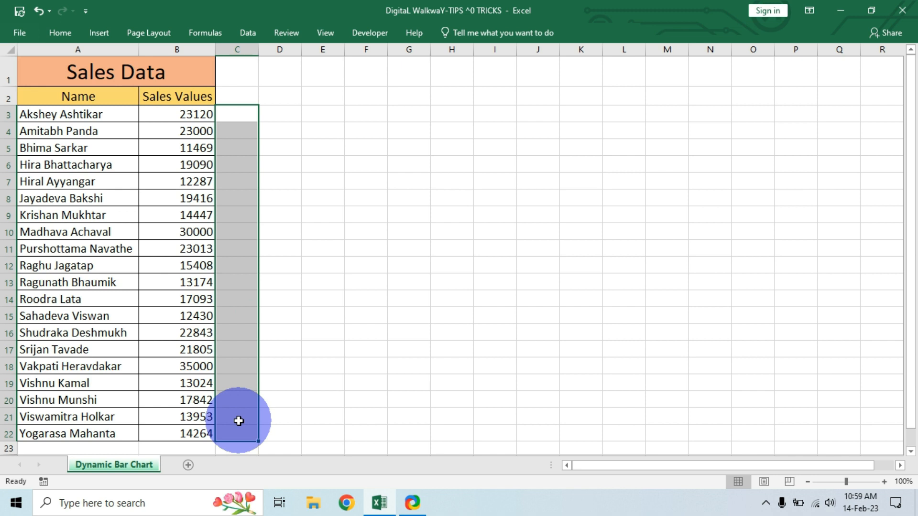
pyautogui.moveTo(77, 115); pyautogui.dragTo(173, 439)
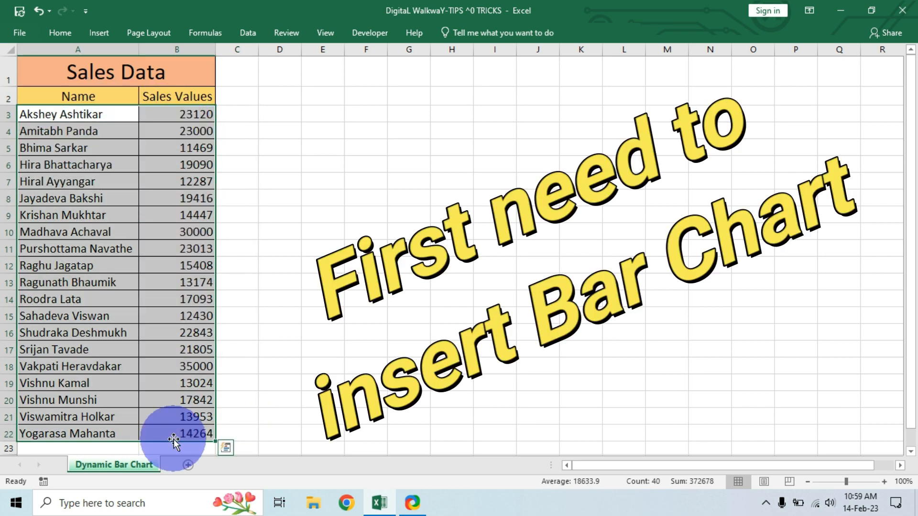
pyautogui.moveTo(61, 96); pyautogui.dragTo(182, 433)
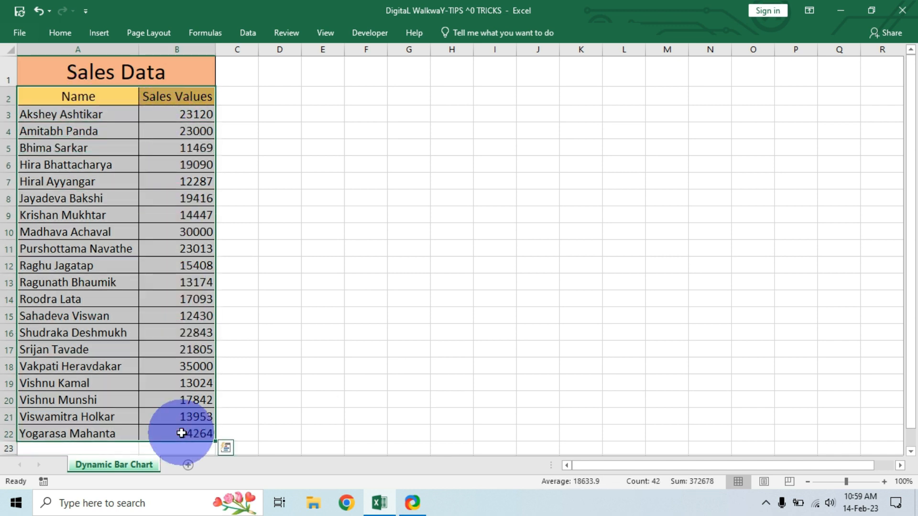
pyautogui.click(105, 29)
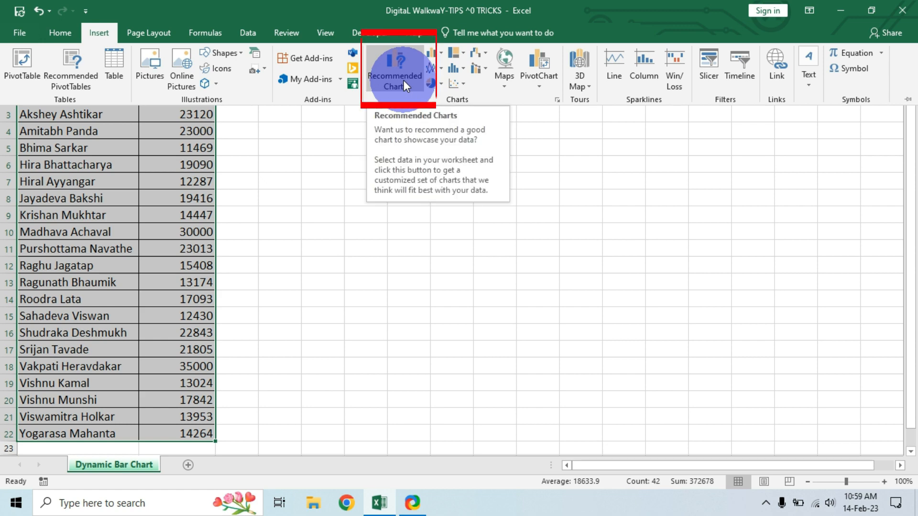
pyautogui.click(403, 80)
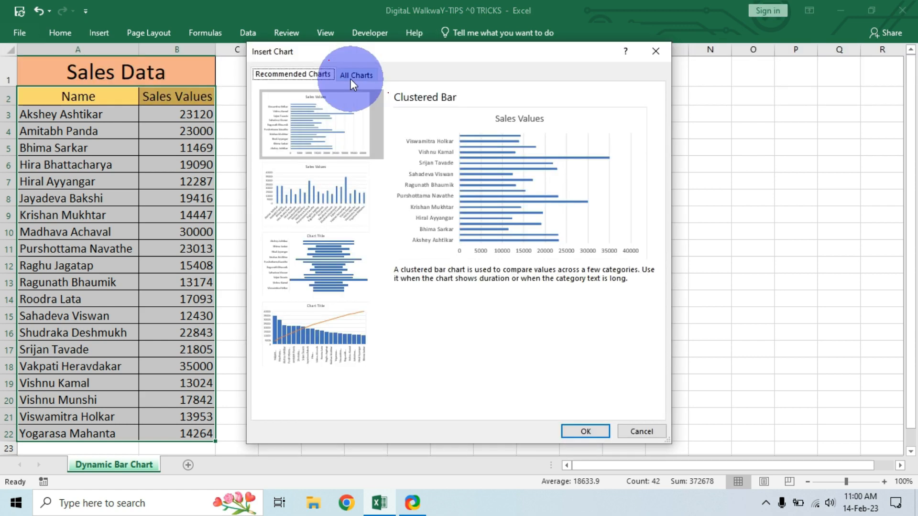
pyautogui.click(356, 77)
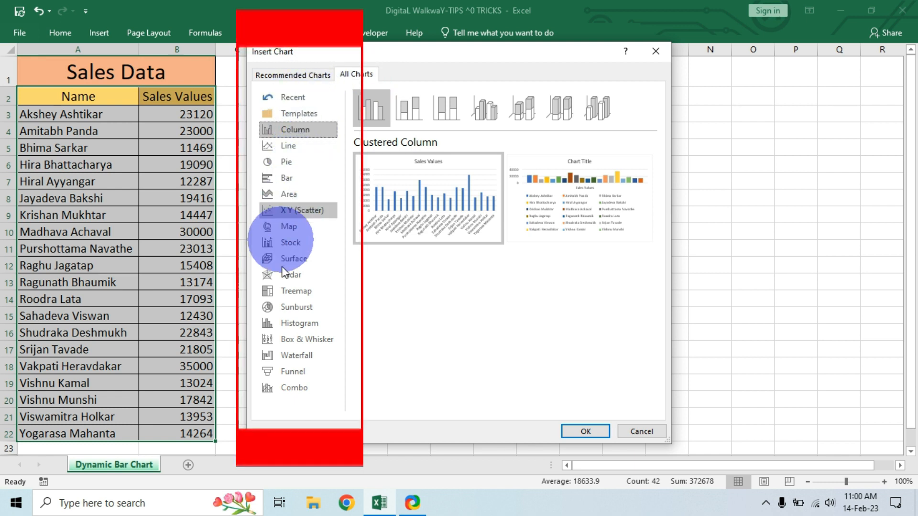
pyautogui.click(294, 178)
pyautogui.click(589, 430)
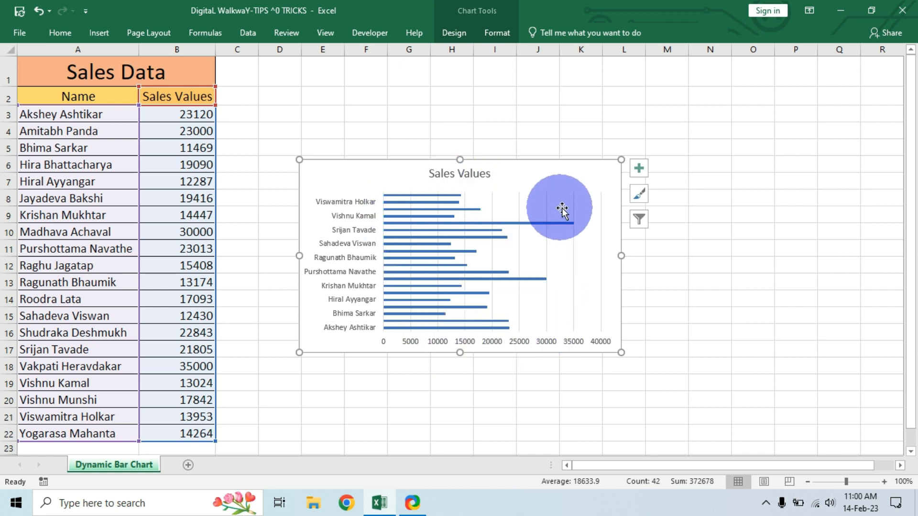
# - Delete the vertical gridlines and the horizontal value axis from the bar chart
pyautogui.click(572, 211)
pyautogui.rightClick(572, 211)
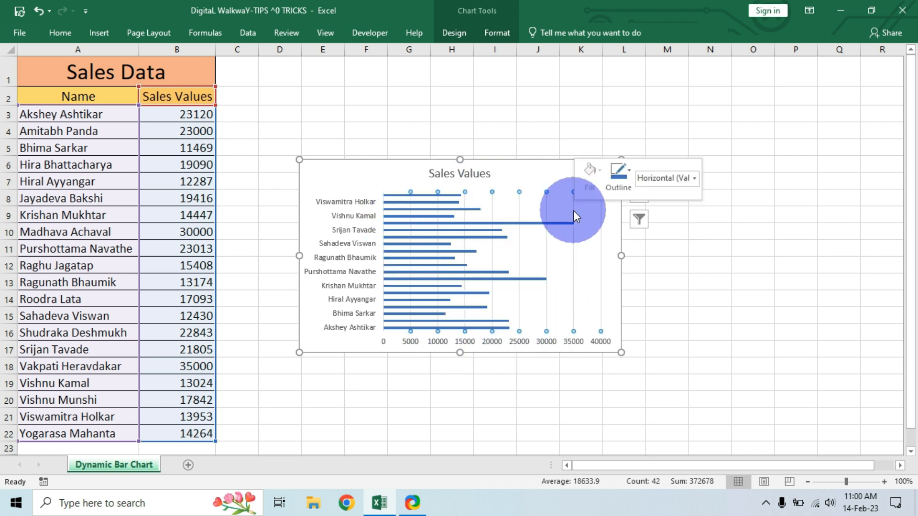
pyautogui.click(603, 220)
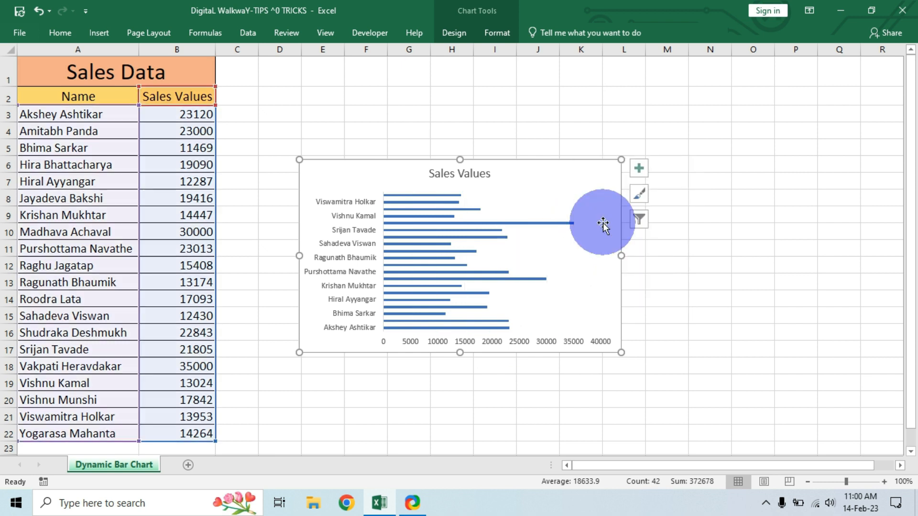
pyautogui.click(485, 343)
pyautogui.rightClick(486, 341)
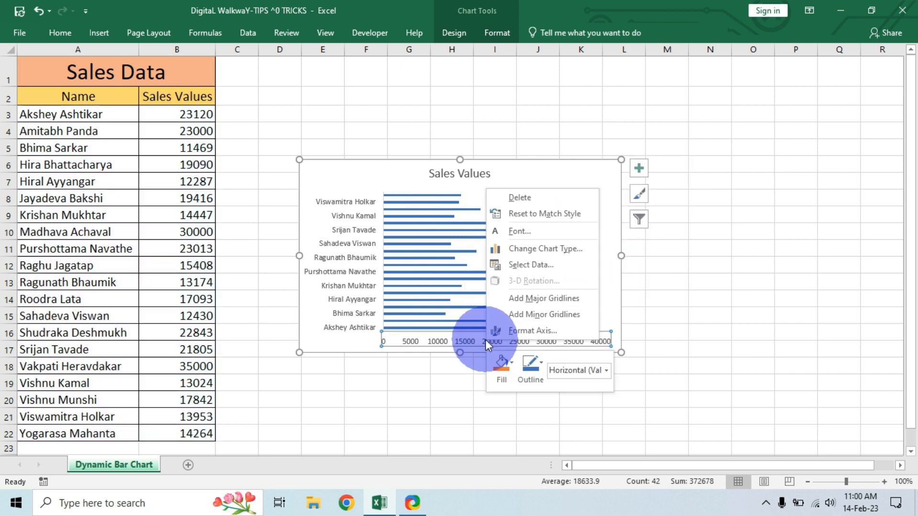
pyautogui.click(532, 197)
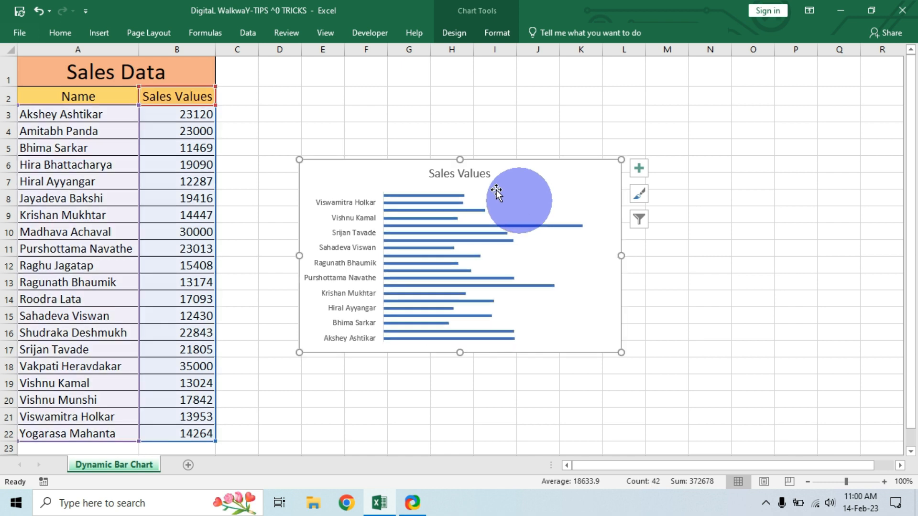
# - Delete the Sales Values title from the bar chart
pyautogui.click(469, 173)
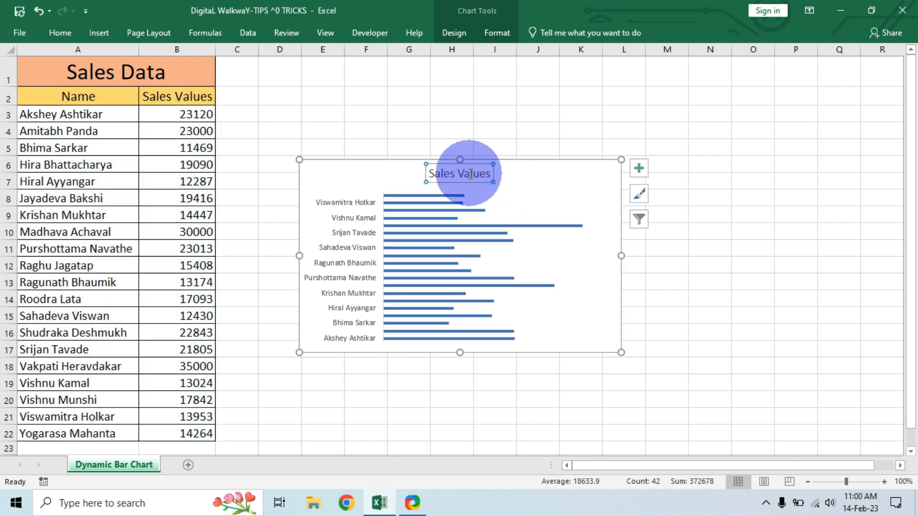
pyautogui.rightClick(471, 174)
pyautogui.click(502, 182)
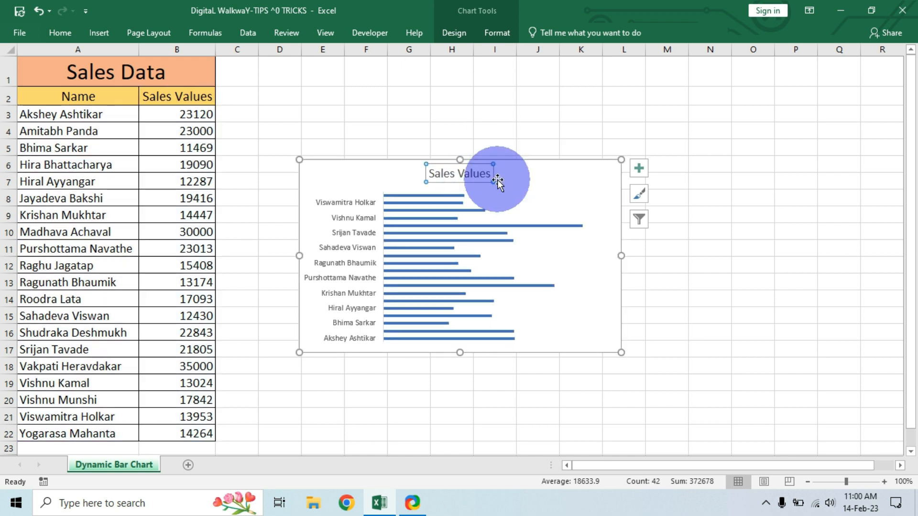
# - Enlarge the chart to the height of the sales table and place it beside the table, starting at column E
pyautogui.moveTo(621, 354); pyautogui.dragTo(748, 438)
pyautogui.moveTo(300, 159); pyautogui.dragTo(253, 59)
pyautogui.moveTo(279, 65); pyautogui.dragTo(332, 67)
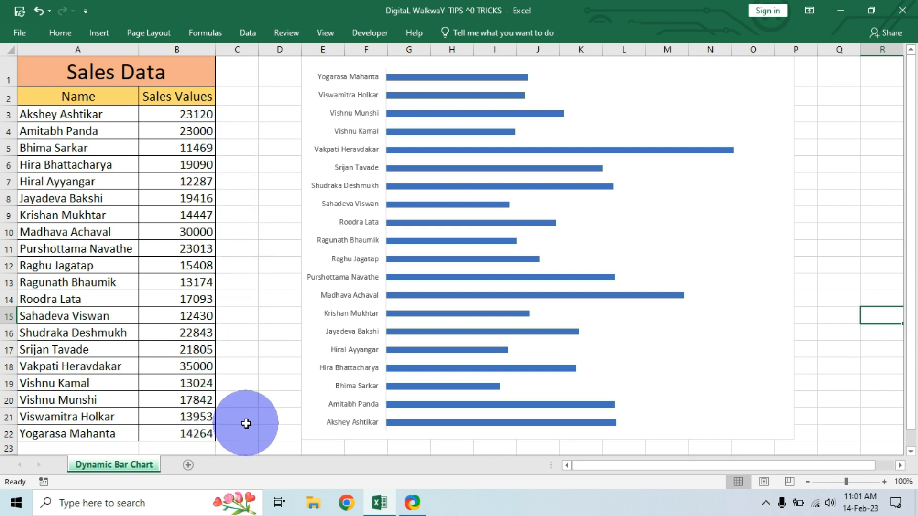
# - Enter the header Top 5 in cell C2, next to the Sales Values header
pyautogui.click(242, 99)
pyautogui.write('T')
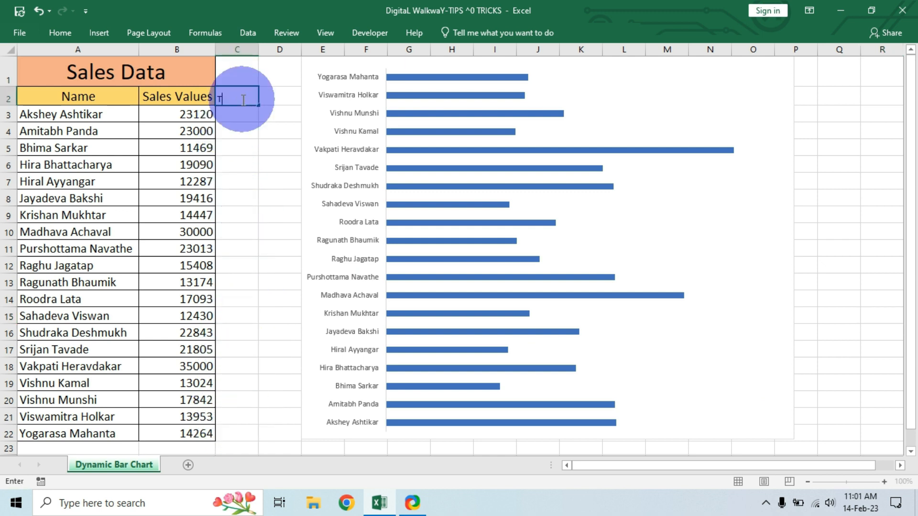
pyautogui.write('op 5')
# - Copy the Sales Values header formatting to cell C2 and merge and center the Sales Data title across columns A to C
pyautogui.click(141, 96)
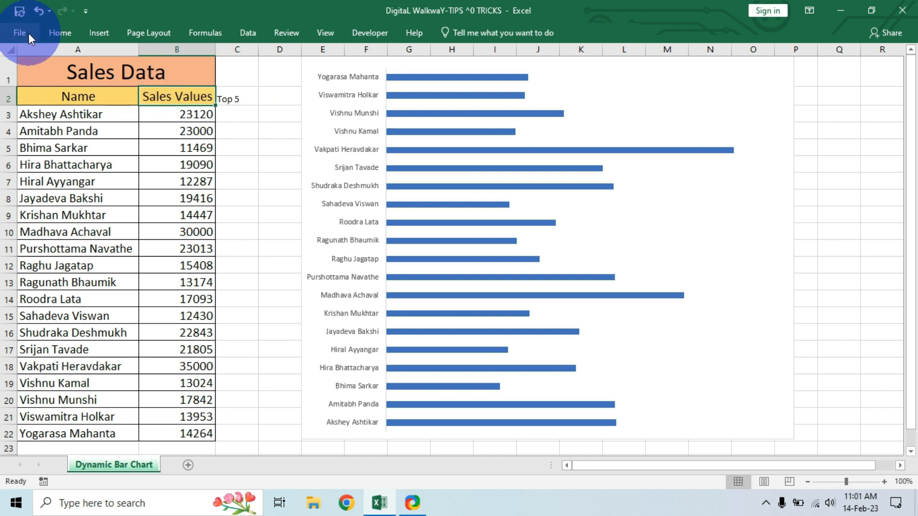
pyautogui.click(62, 35)
pyautogui.click(52, 69)
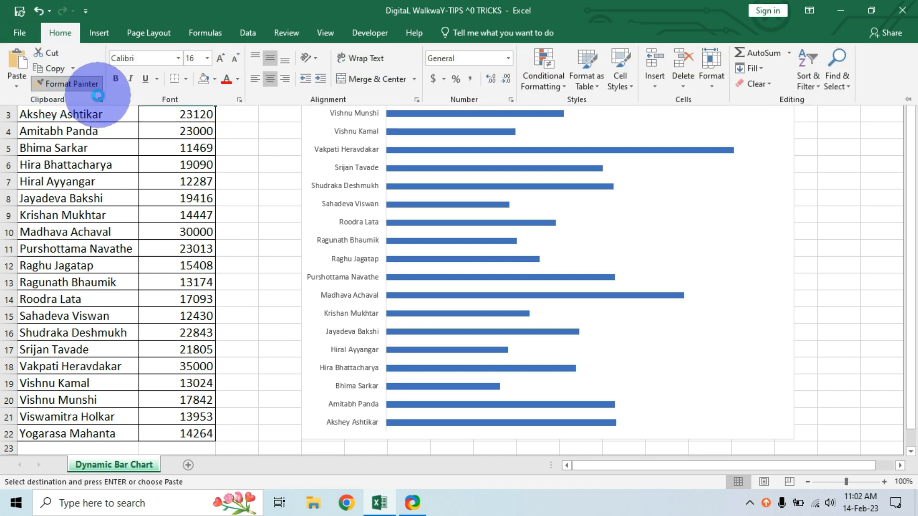
pyautogui.click(235, 96)
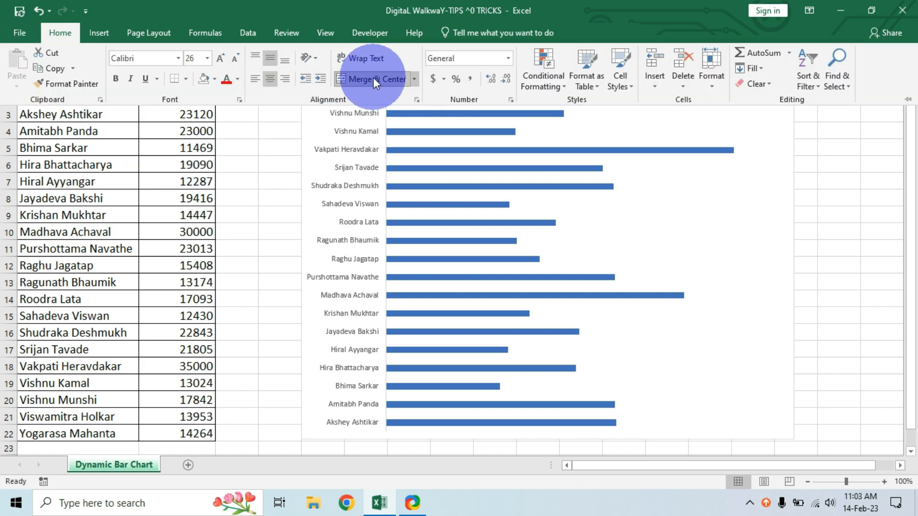
pyautogui.click(373, 78)
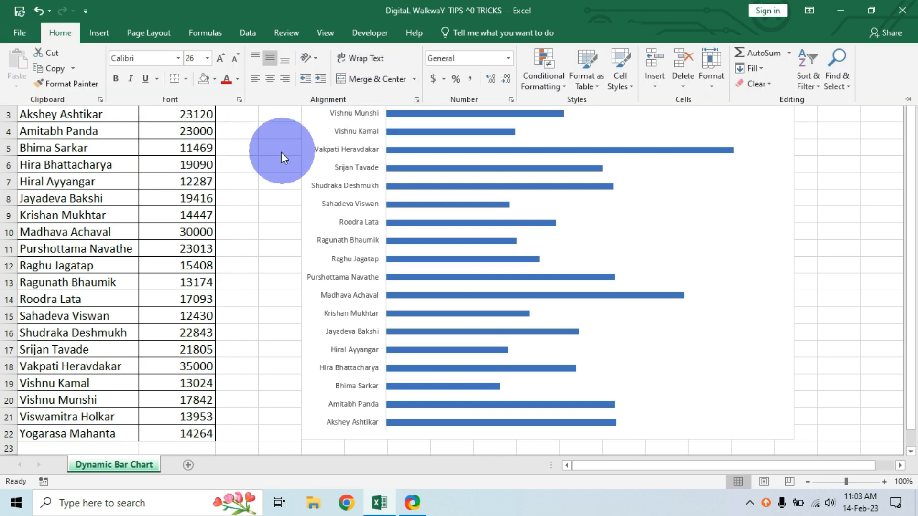
# - Apply borders to the table range A2:C22 and widen column C slightly
pyautogui.moveTo(78, 97); pyautogui.dragTo(237, 430)
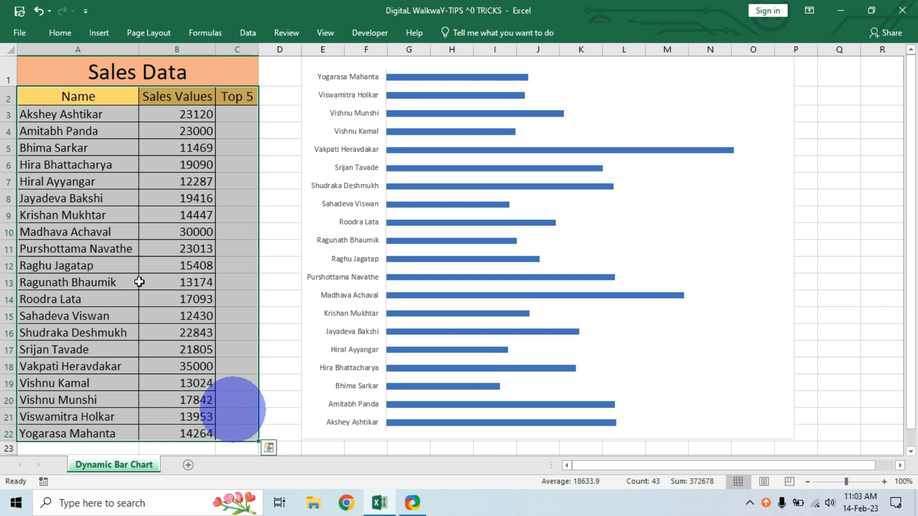
pyautogui.click(60, 33)
pyautogui.moveTo(258, 50); pyautogui.dragTo(268, 51)
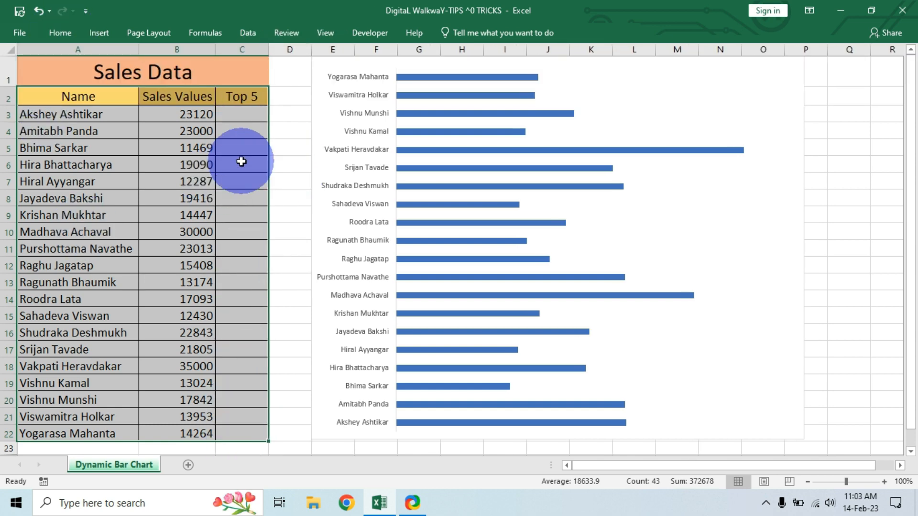
# - Start an IF formula in cell C3 whose logical test begins with B3>=
pyautogui.click(244, 115)
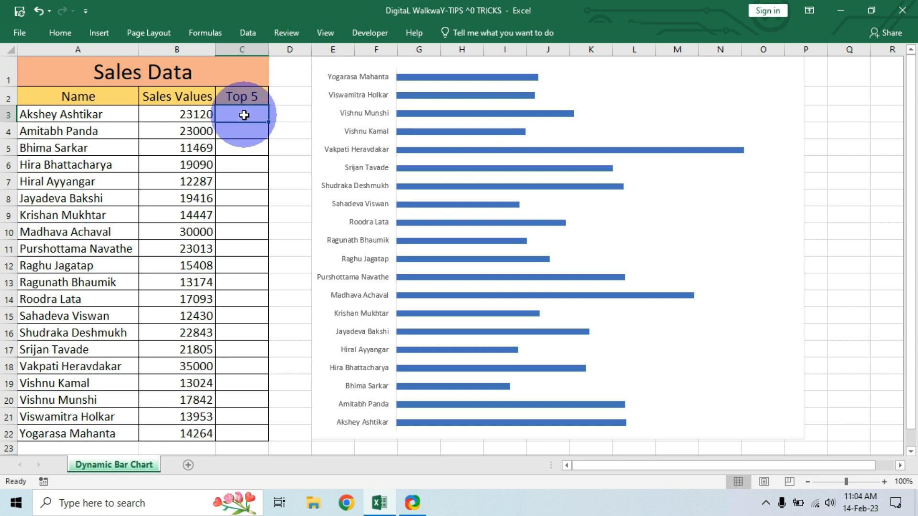
pyautogui.moveTo(195, 113); pyautogui.dragTo(195, 433)
pyautogui.click(243, 112)
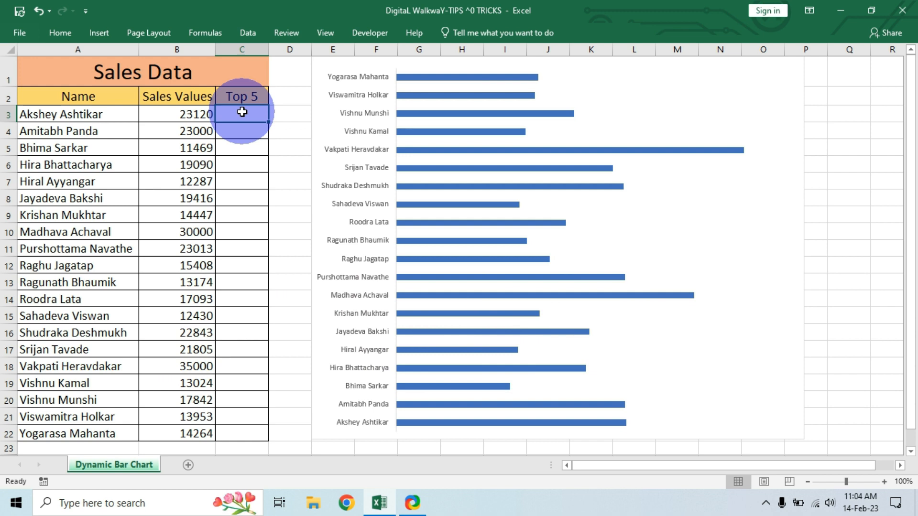
pyautogui.write('=')
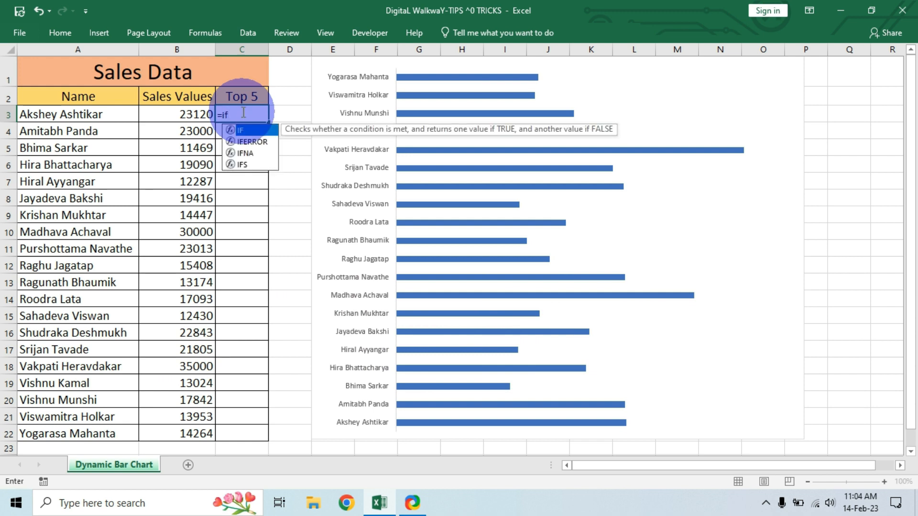
pyautogui.write('if')
pyautogui.press('Tab')
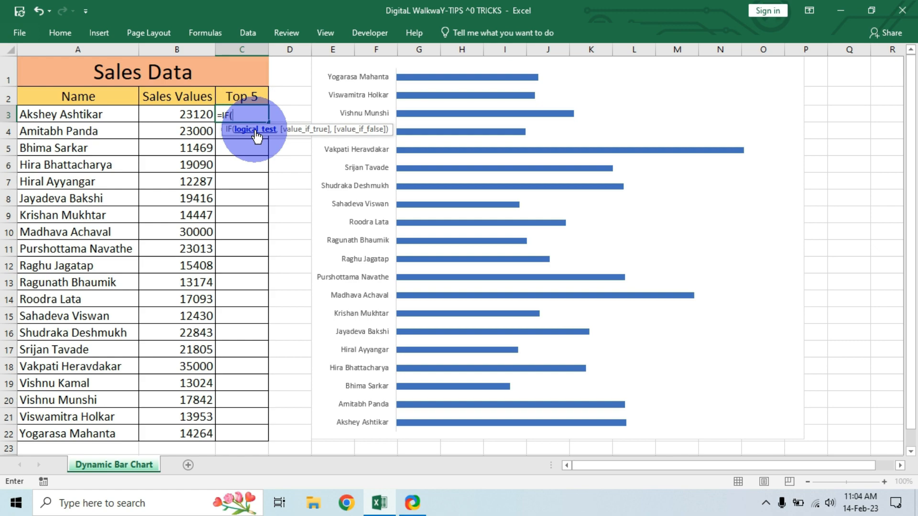
pyautogui.click(191, 113)
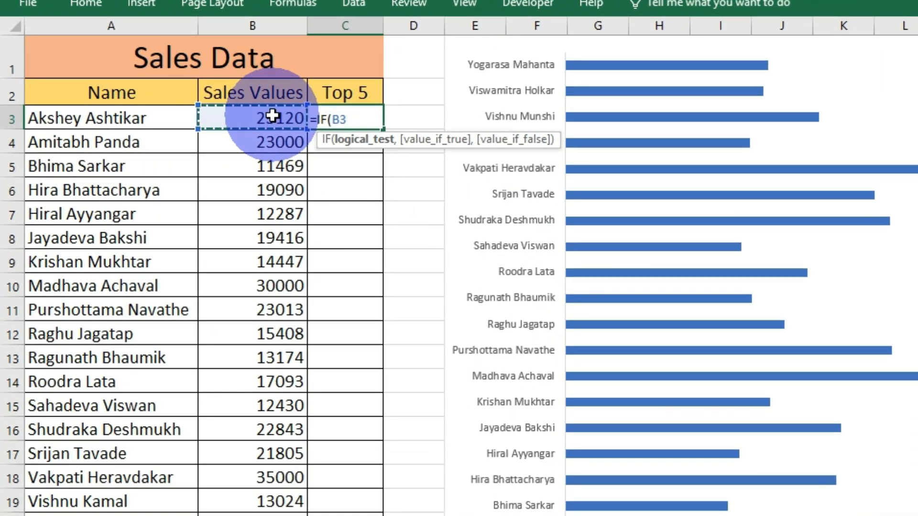
pyautogui.write('>=')
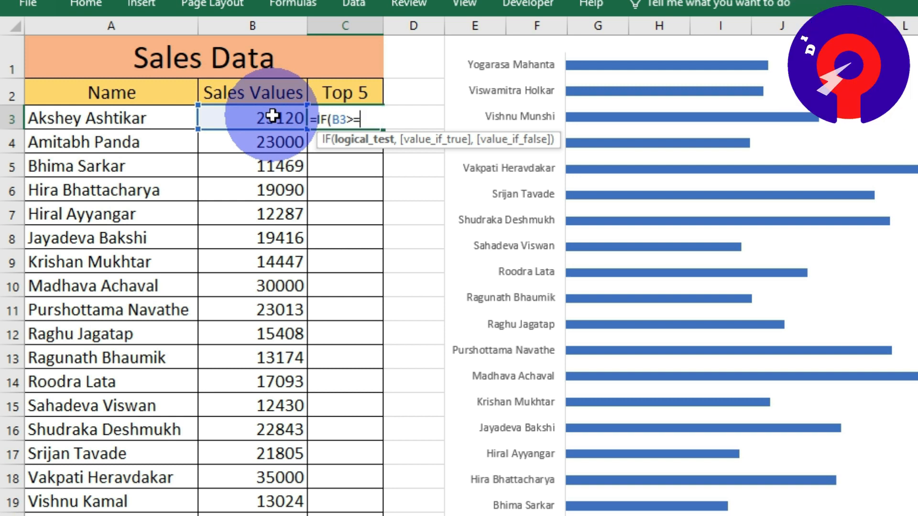
# - Complete the IF formula's logical test with LARGE($B$3:$B$22,5), using an absolute range, and continue to the value-if-true argument
pyautogui.write('lareg')
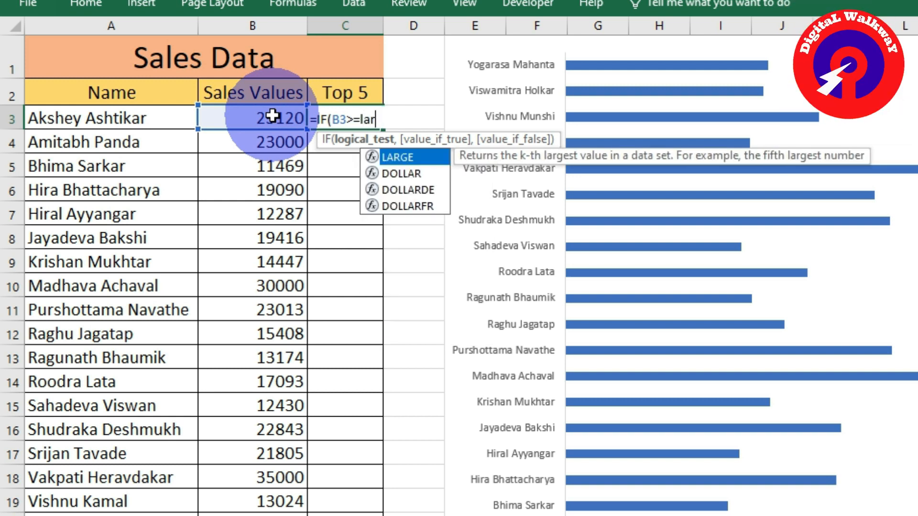
pyautogui.press('BackSpace')
pyautogui.press('BackSpace')
pyautogui.write('ge')
pyautogui.press('Tab')
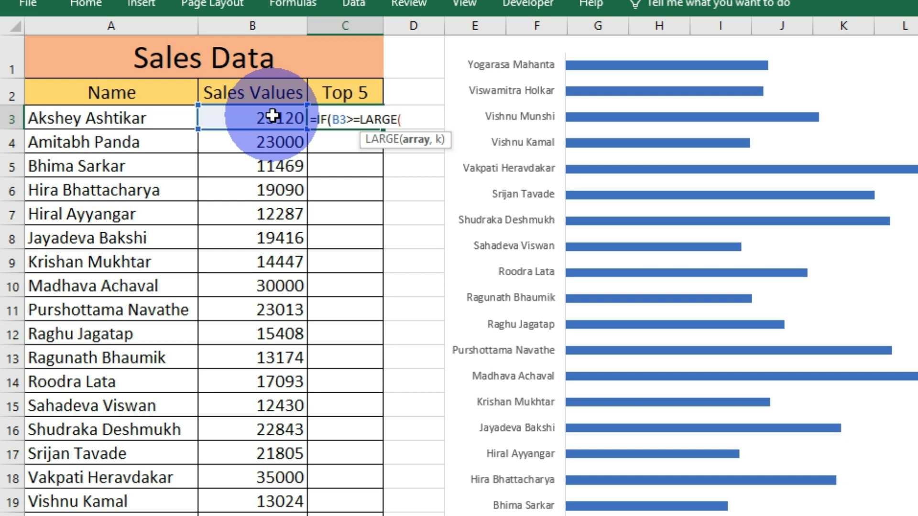
pyautogui.click(423, 141)
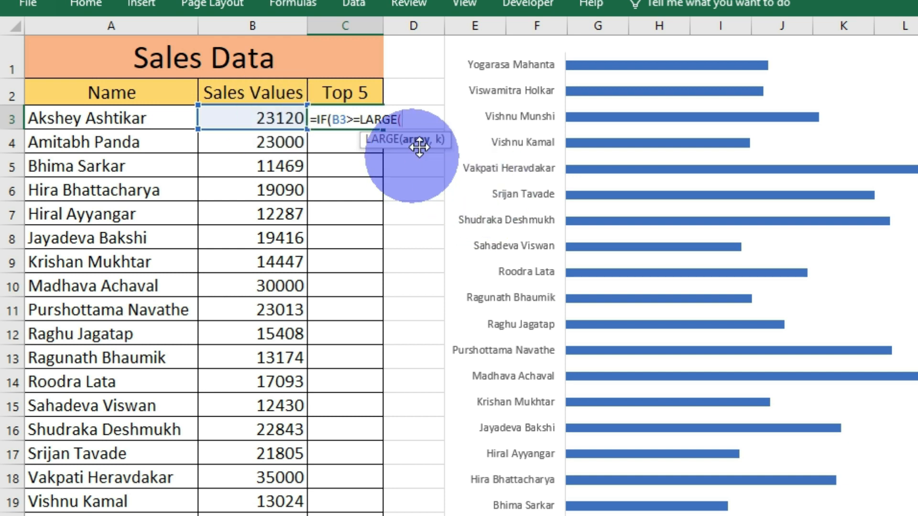
pyautogui.moveTo(256, 117); pyautogui.dragTo(258, 515)
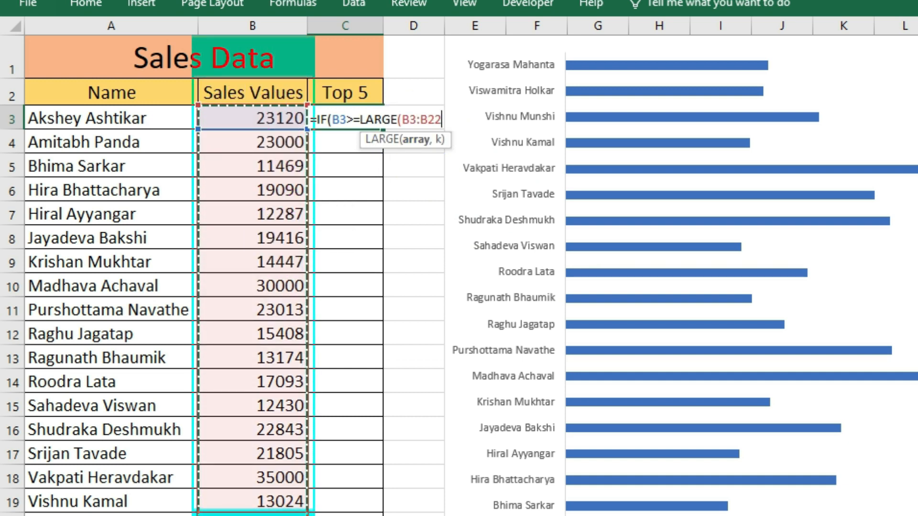
pyautogui.press('F4')
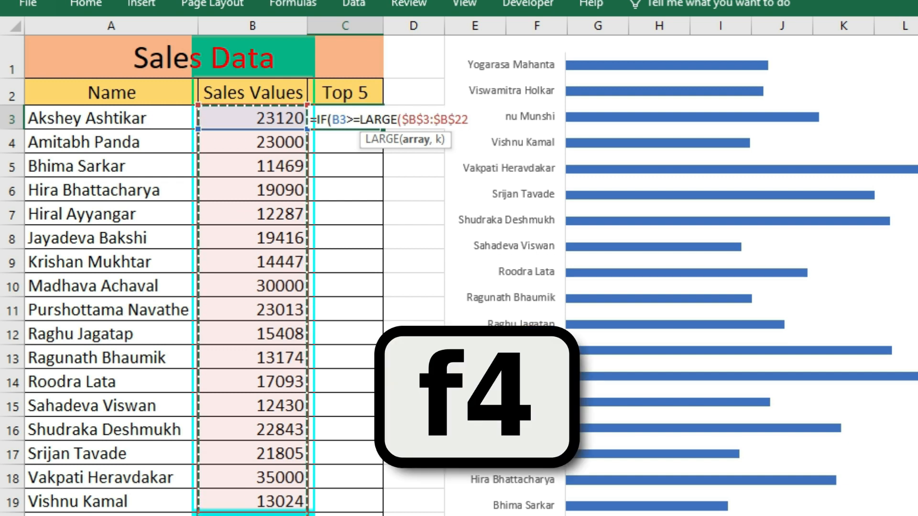
pyautogui.write(',5')
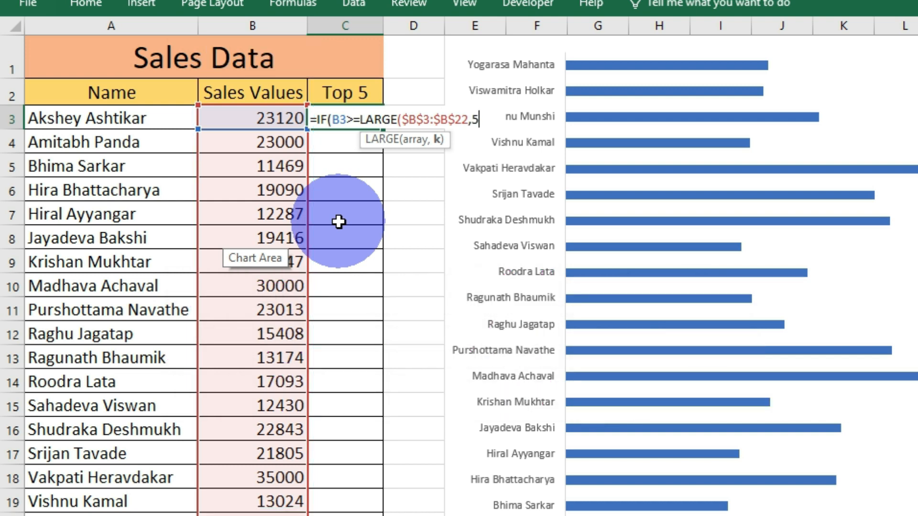
pyautogui.write(')')
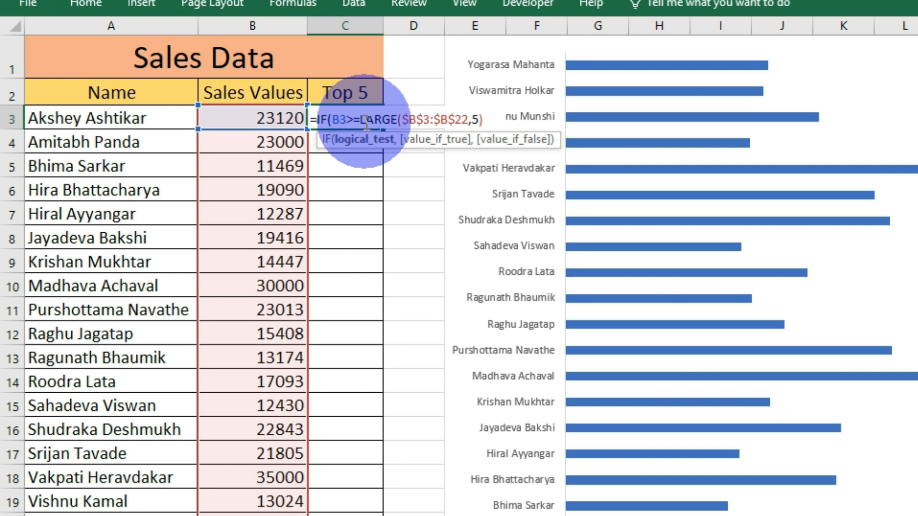
pyautogui.write(',')
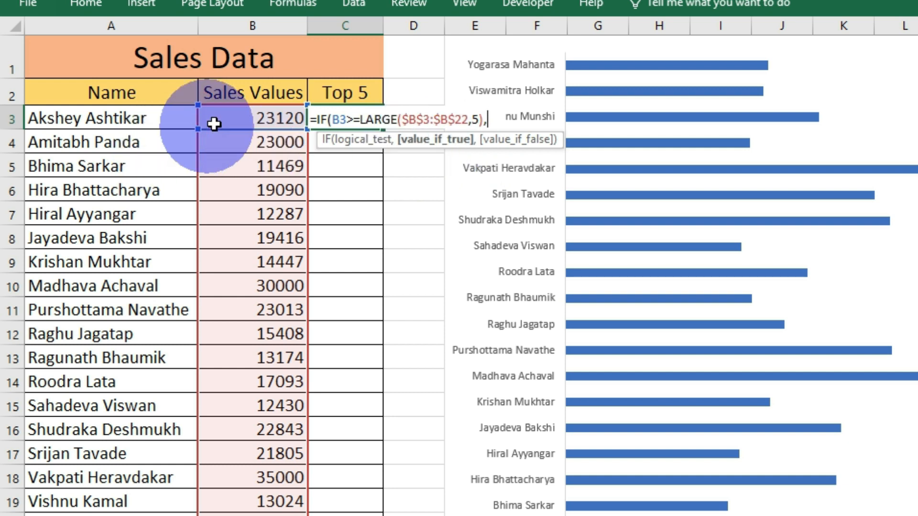
# - Complete the IF formula in C3 with B3 as the value if true and an empty string "" as the value if false
pyautogui.click(245, 116)
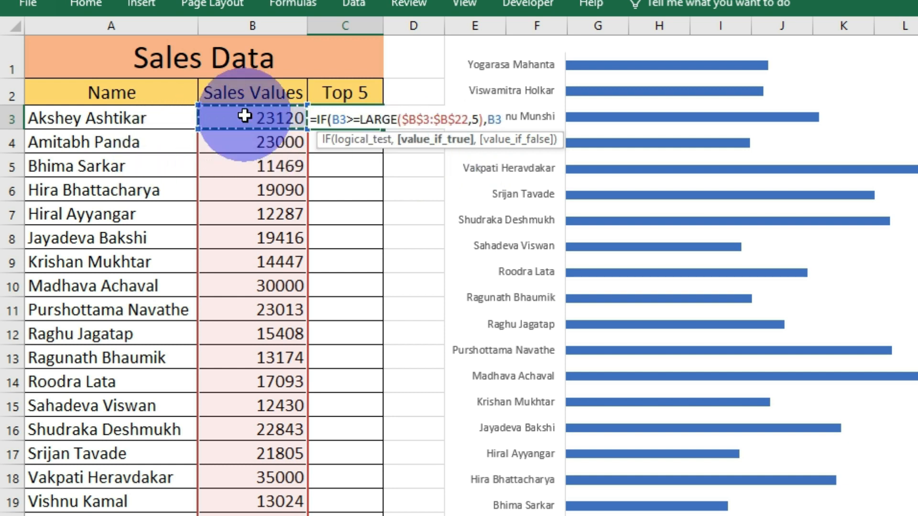
pyautogui.write(',')
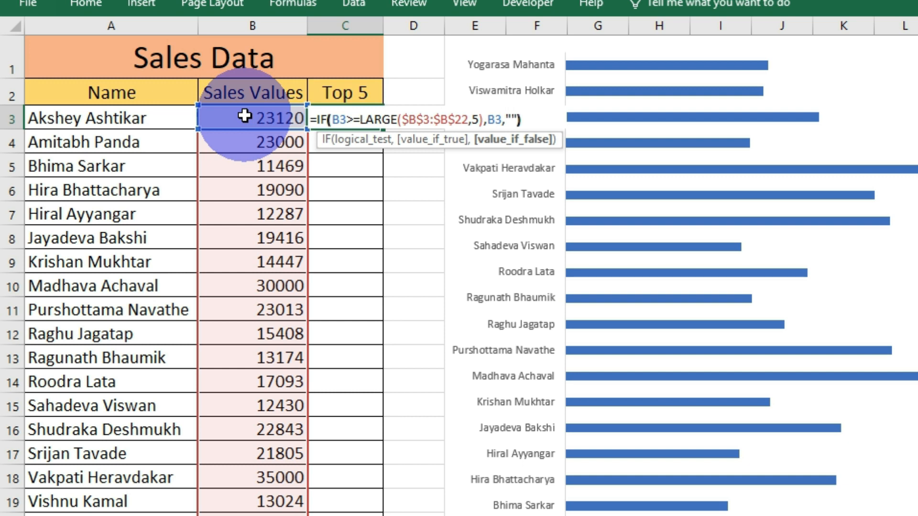
pyautogui.write(')')
pyautogui.press('Return')
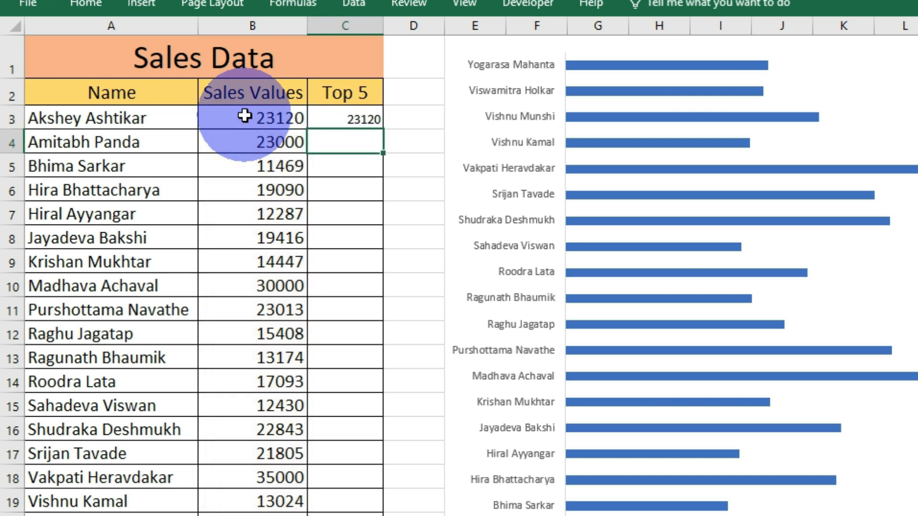
# - Fill the Top 5 formula from C3 down through C22
pyautogui.click(272, 116)
pyautogui.click(357, 122)
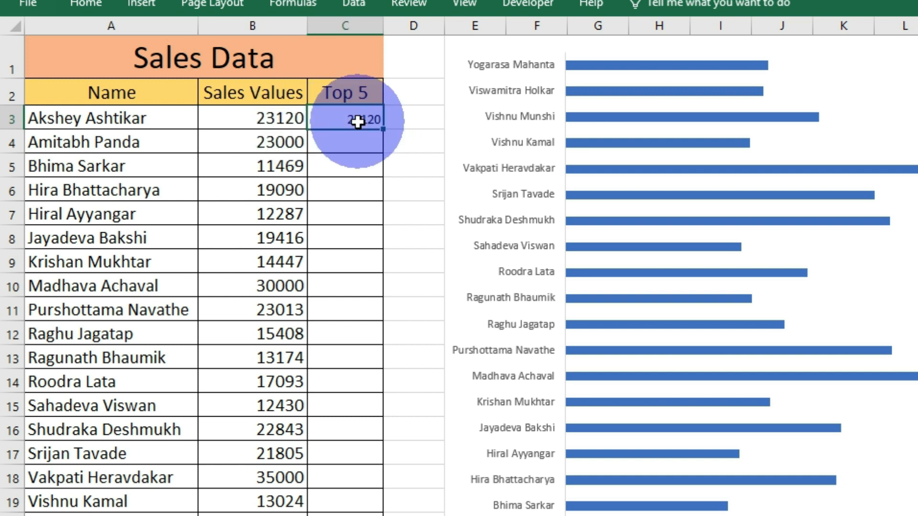
pyautogui.click(266, 119)
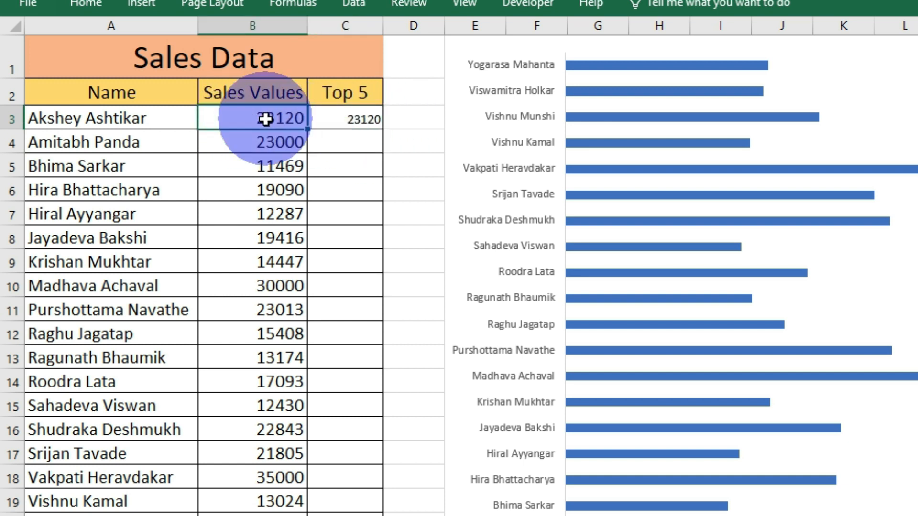
pyautogui.click(350, 124)
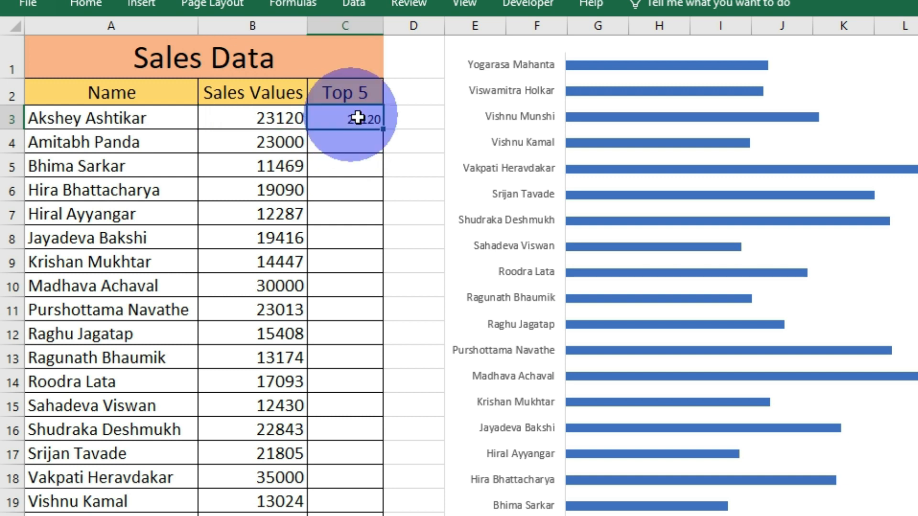
pyautogui.moveTo(382, 131); pyautogui.dragTo(383, 514)
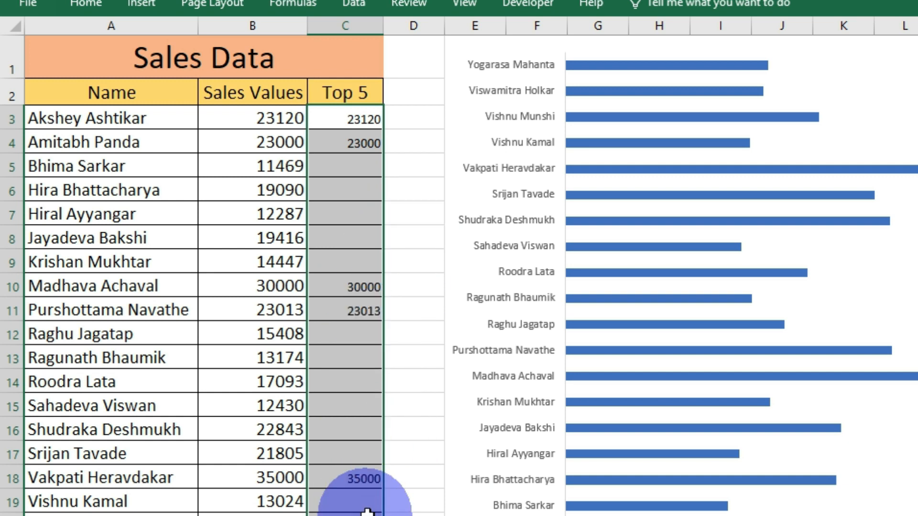
# - Copy the cell formatting of B3 onto the Top 5 values in C3:C22
pyautogui.press('Left')
pyautogui.click(86, 5)
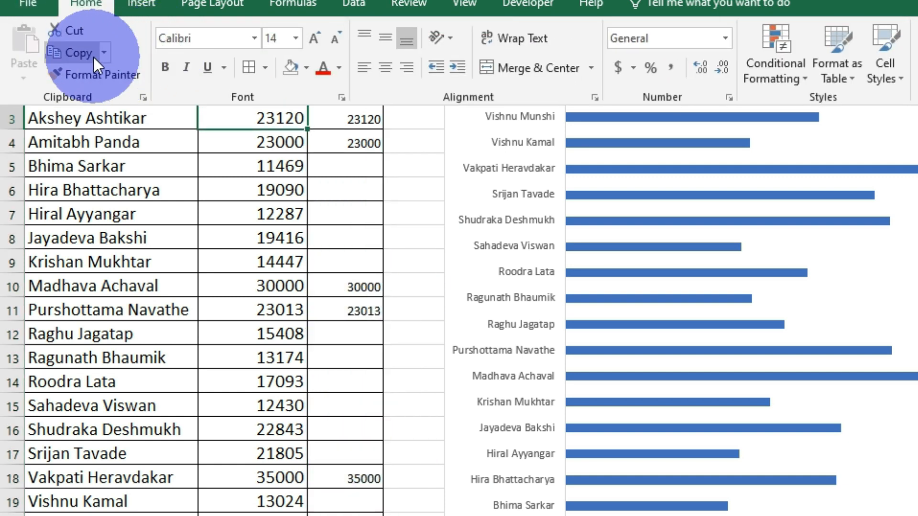
pyautogui.click(91, 71)
pyautogui.moveTo(345, 118)
pyautogui.mouseDown()
pyautogui.moveTo(360, 188)
pyautogui.moveTo(366, 512)
pyautogui.mouseUp()
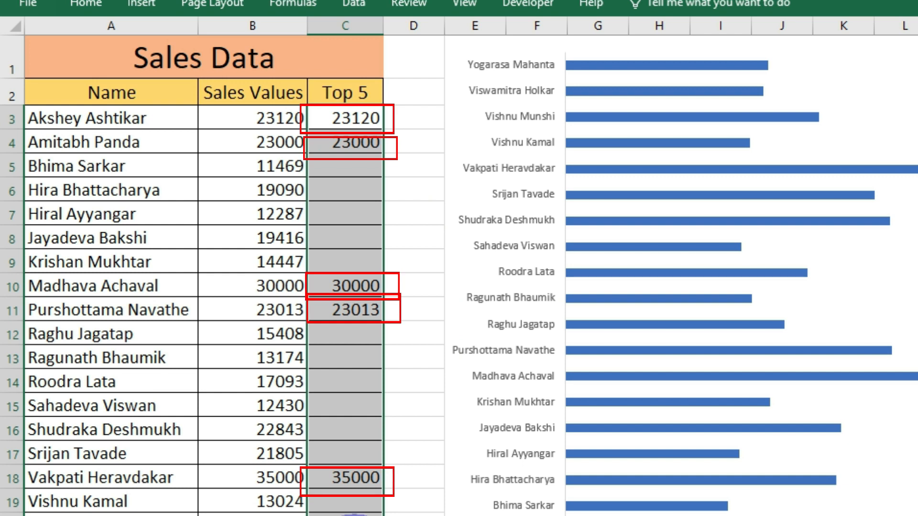
# - Set the sales value in B5 to 25000 and check how the Top 5 column responds
pyautogui.click(81, 168)
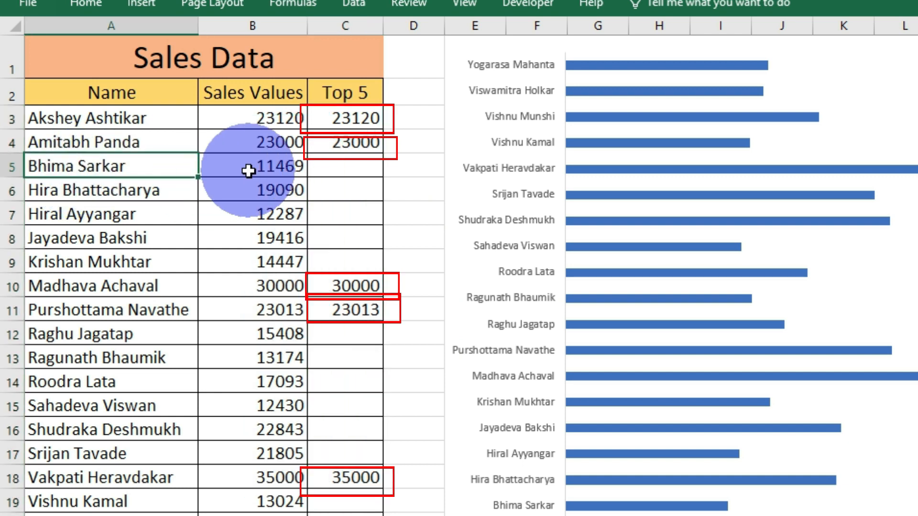
pyautogui.click(258, 168)
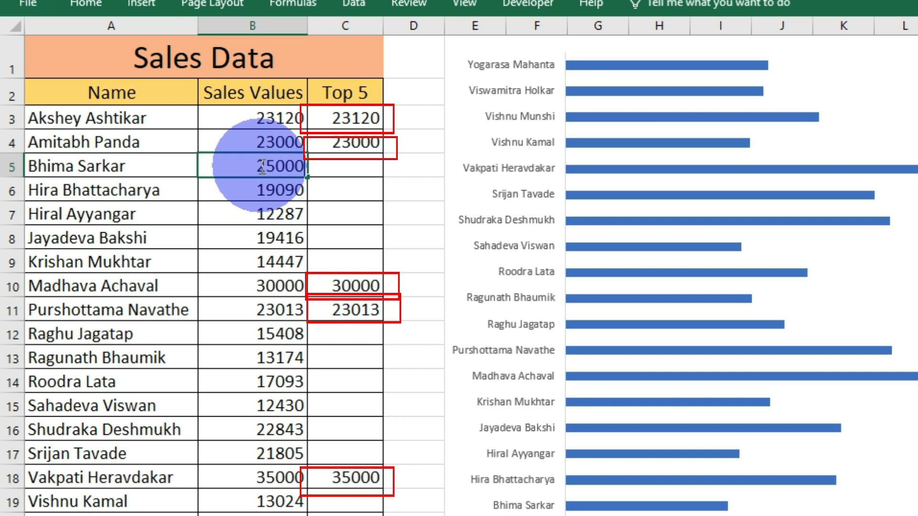
pyautogui.press('Tab')
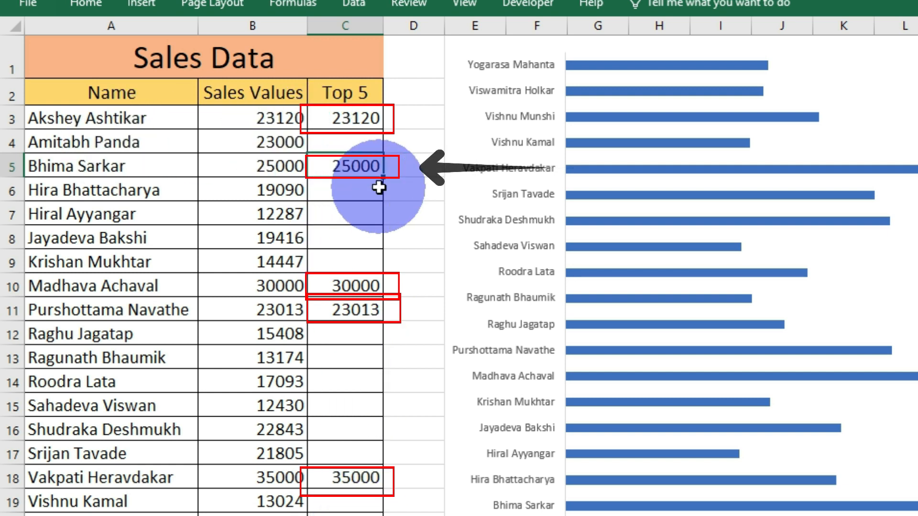
pyautogui.click(56, 162)
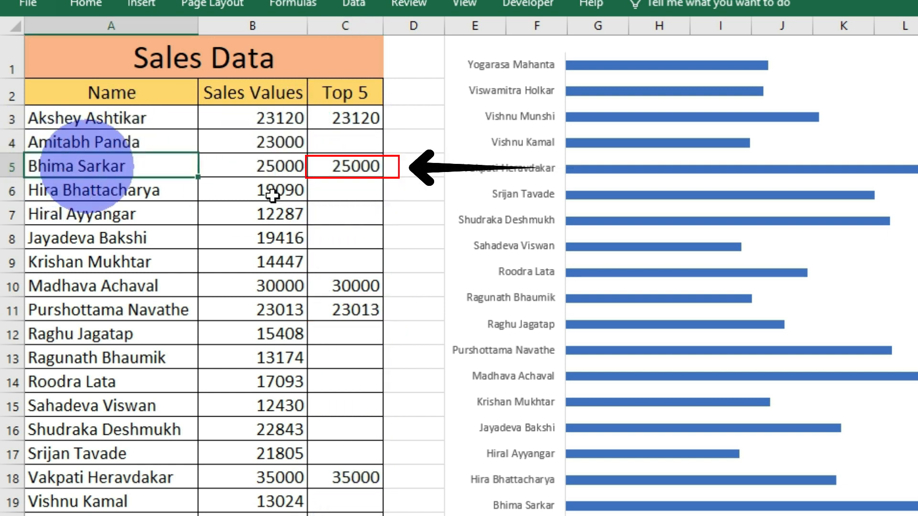
pyautogui.click(356, 169)
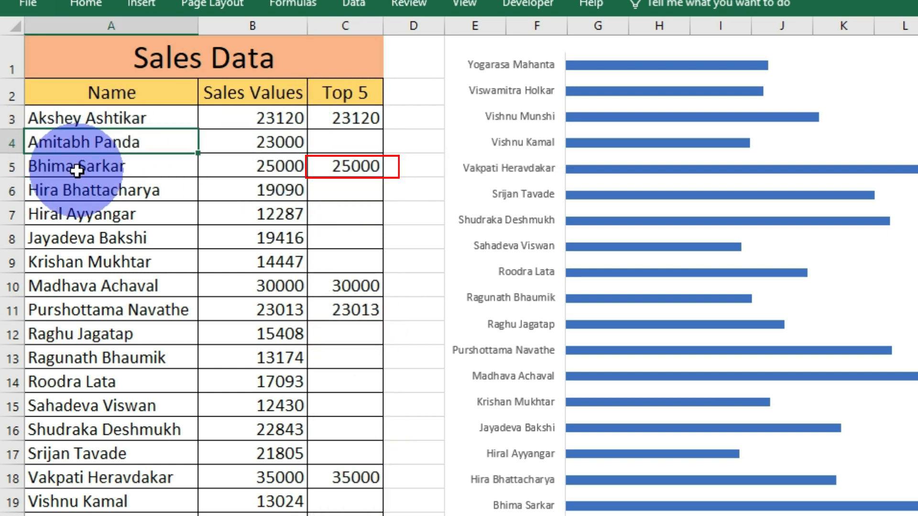
pyautogui.click(341, 143)
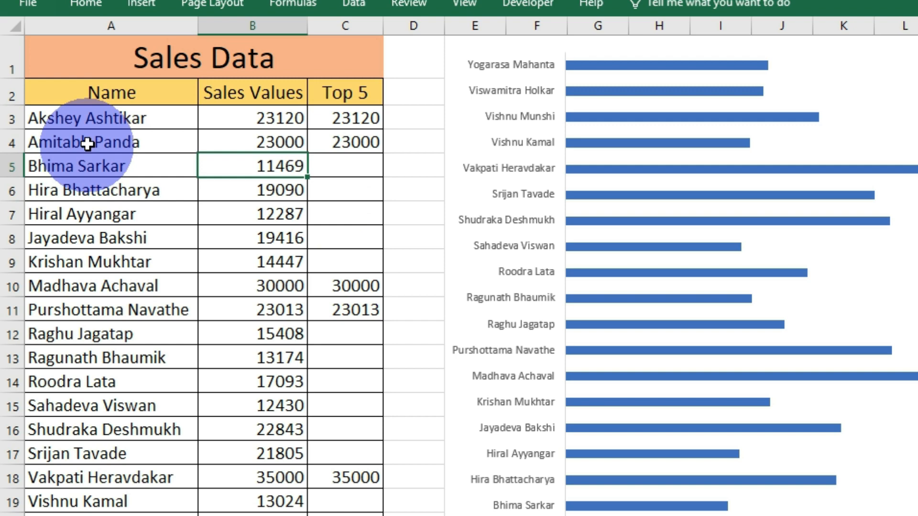
# - Expand the ribbon and compare the Top 5 column with the bars plotted in the sales chart
pyautogui.click(53, 143)
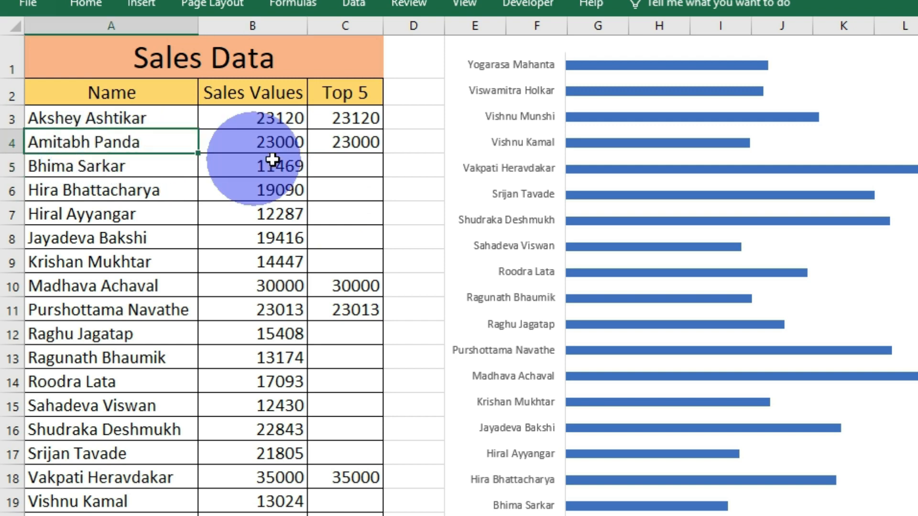
pyautogui.click(344, 144)
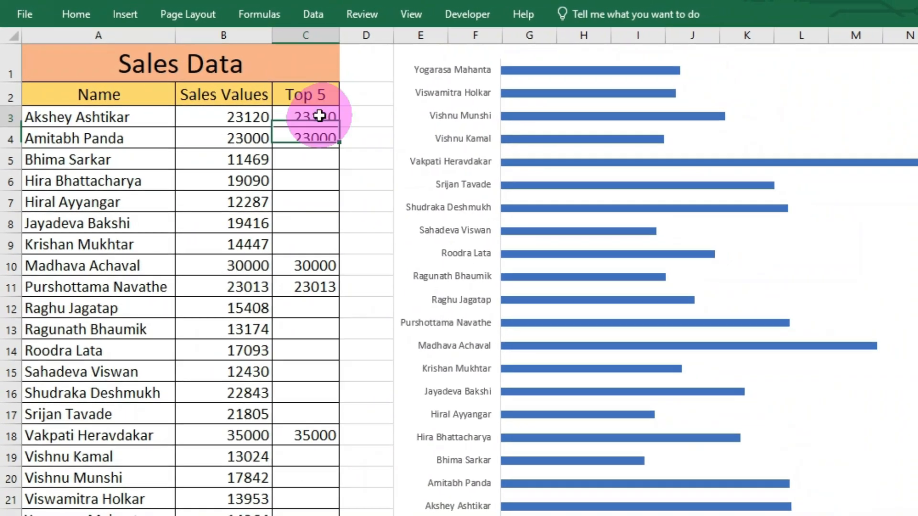
pyautogui.moveTo(319, 116); pyautogui.dragTo(313, 515)
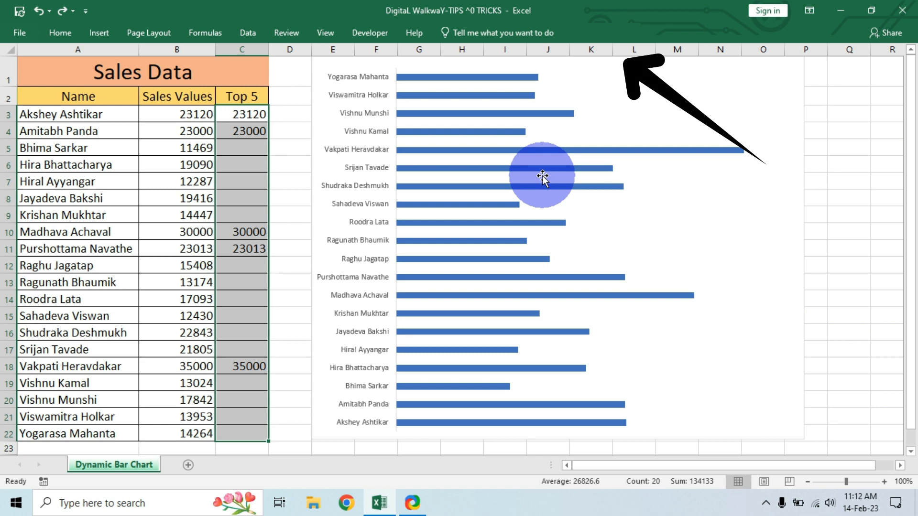
pyautogui.hotkey('ctrl', 'F1')
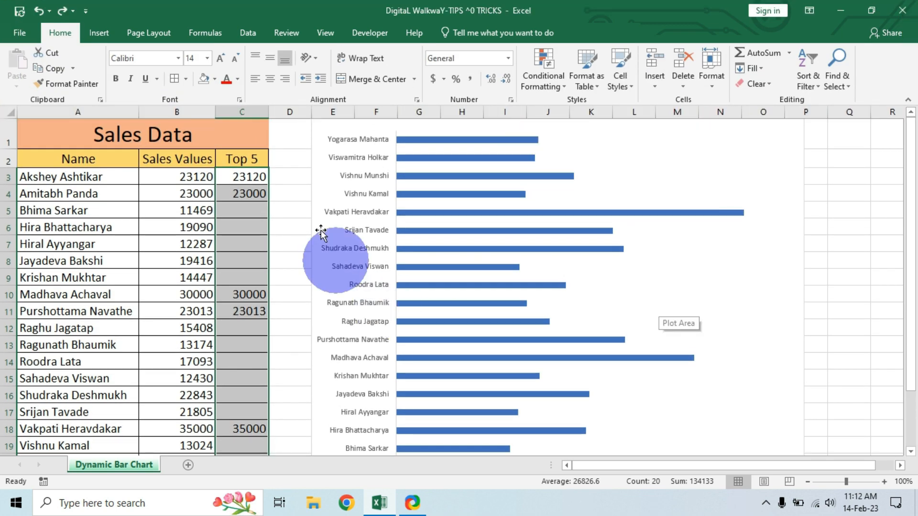
pyautogui.moveTo(242, 161); pyautogui.dragTo(254, 246)
pyautogui.moveTo(258, 308); pyautogui.dragTo(236, 454)
pyautogui.scroll(1, 471, 173)
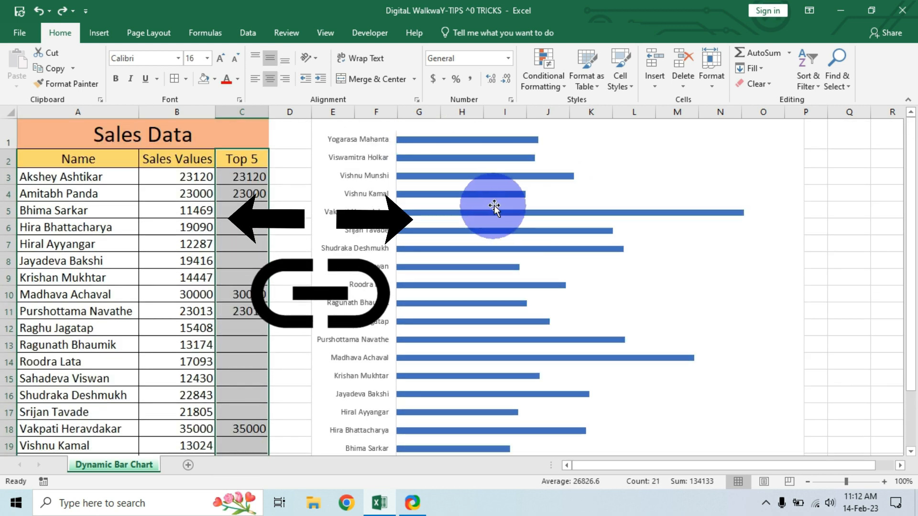
pyautogui.moveTo(491, 232)
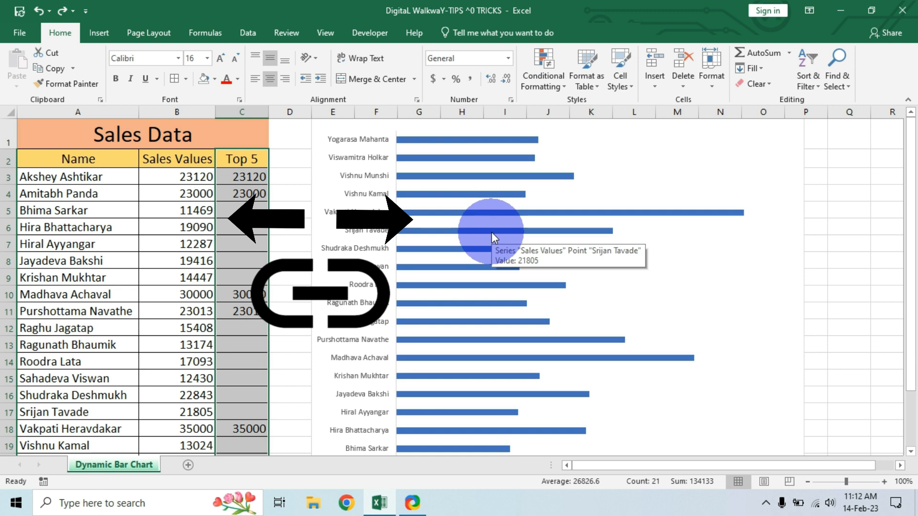
pyautogui.moveTo(242, 160)
pyautogui.mouseDown()
pyautogui.moveTo(253, 340)
pyautogui.moveTo(243, 437)
pyautogui.mouseUp()
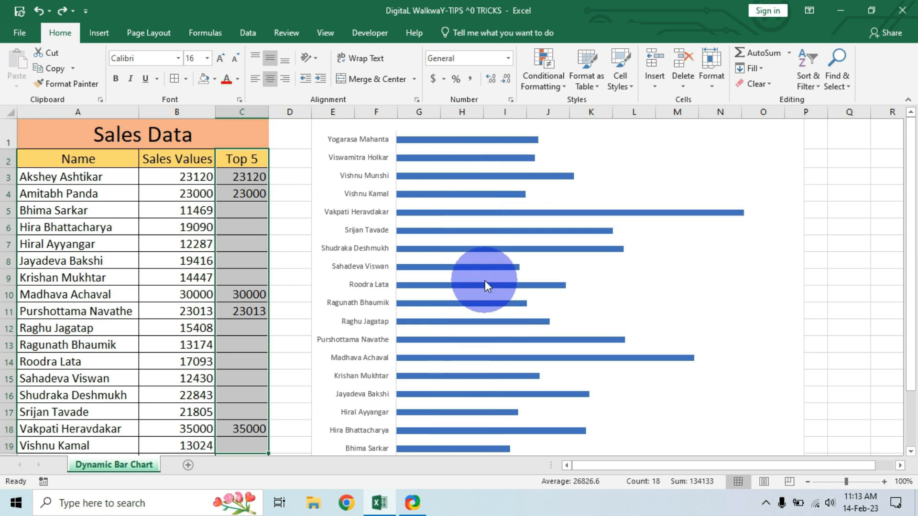
pyautogui.moveTo(484, 282)
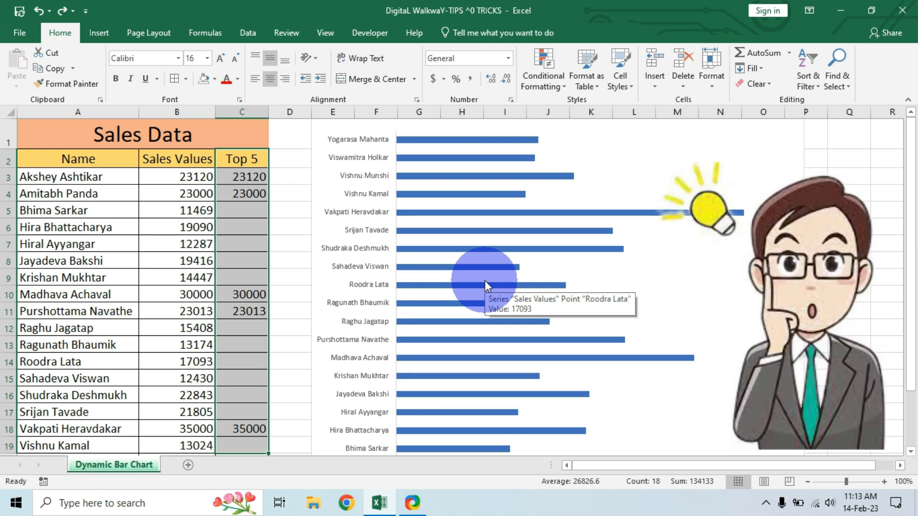
# - Set the font color of the chart's vertical axis labels to Automatic
pyautogui.click(365, 140)
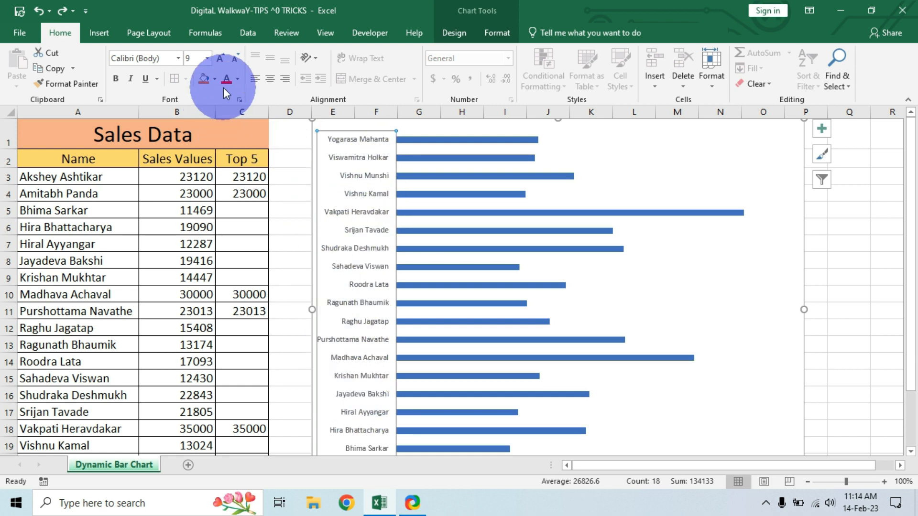
pyautogui.click(235, 79)
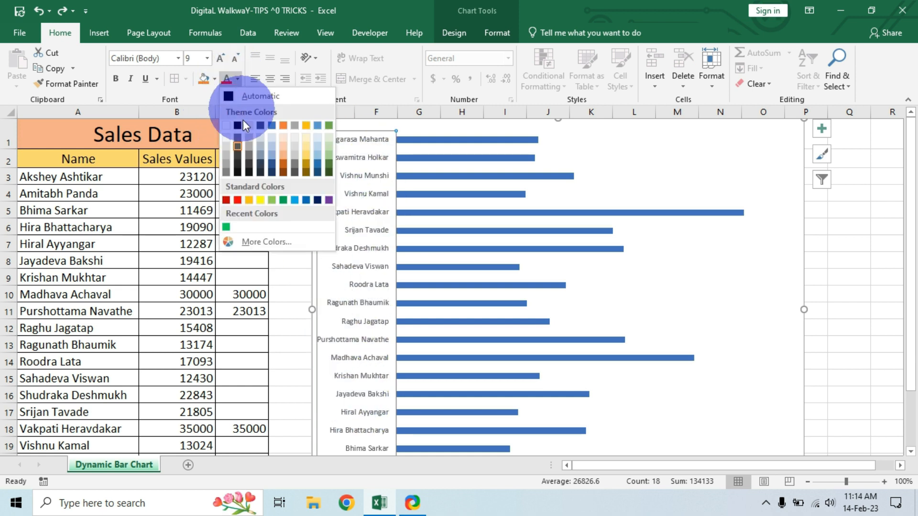
pyautogui.click(231, 96)
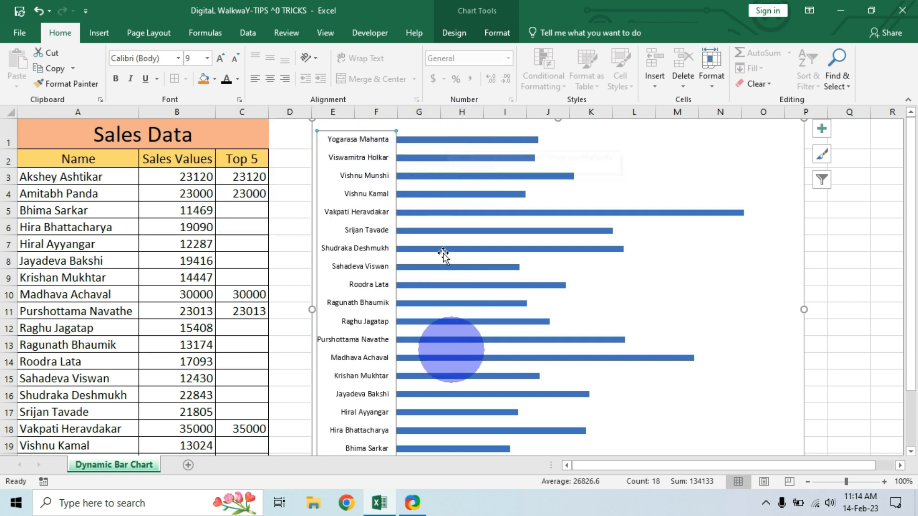
# - Add data labels to the Sales Values bars in the chart
pyautogui.moveTo(448, 140)
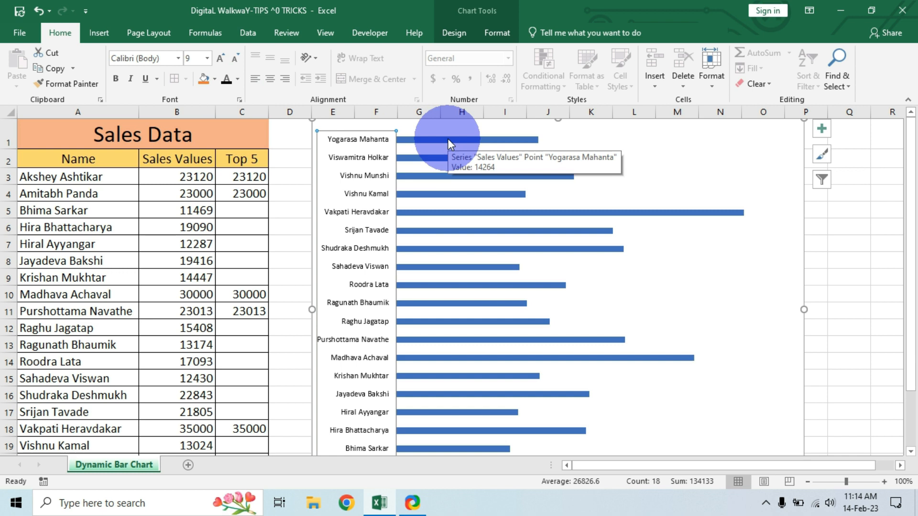
pyautogui.click(447, 139)
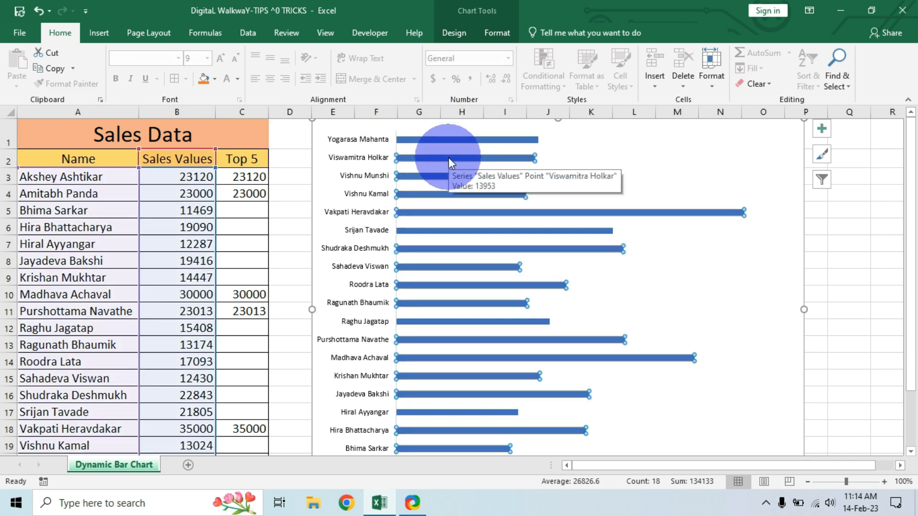
pyautogui.rightClick(448, 157)
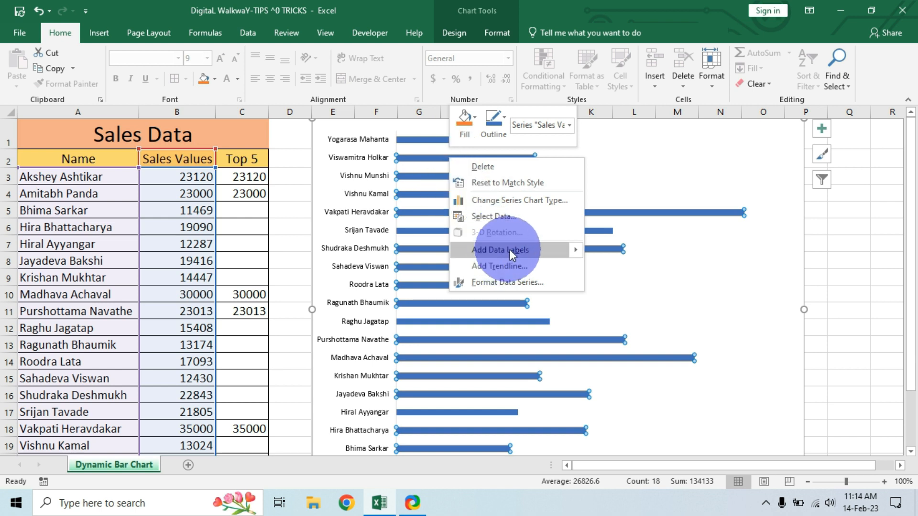
pyautogui.click(545, 249)
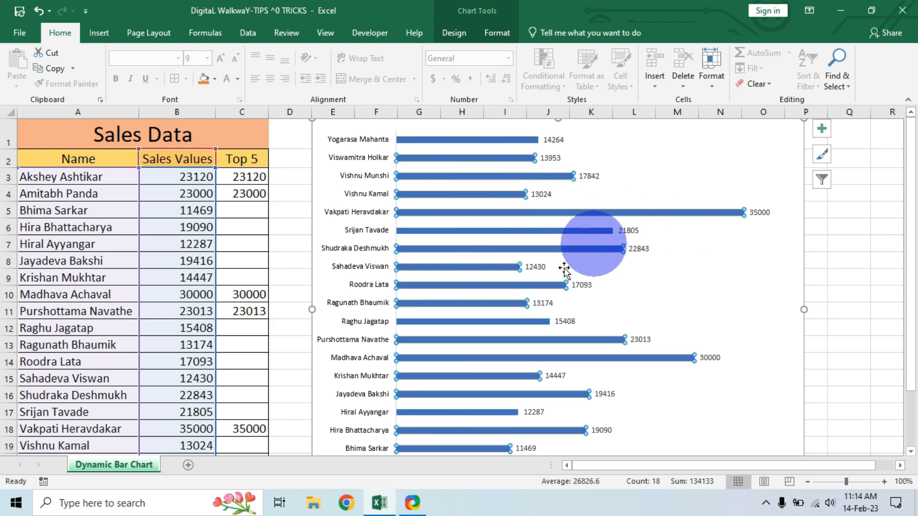
# - Add a new data series to the sales chart and take its name from the Top 5 header in C2
pyautogui.moveTo(242, 158); pyautogui.dragTo(242, 456)
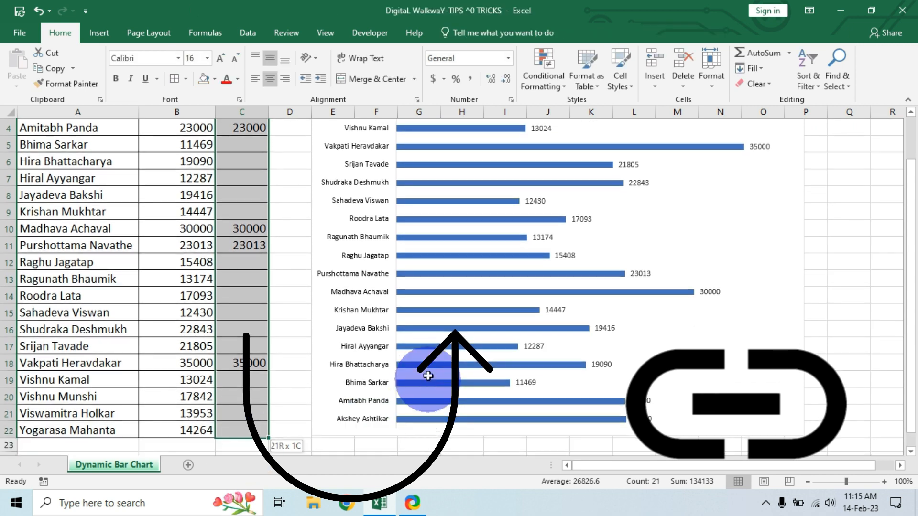
pyautogui.scroll(2, 425, 329)
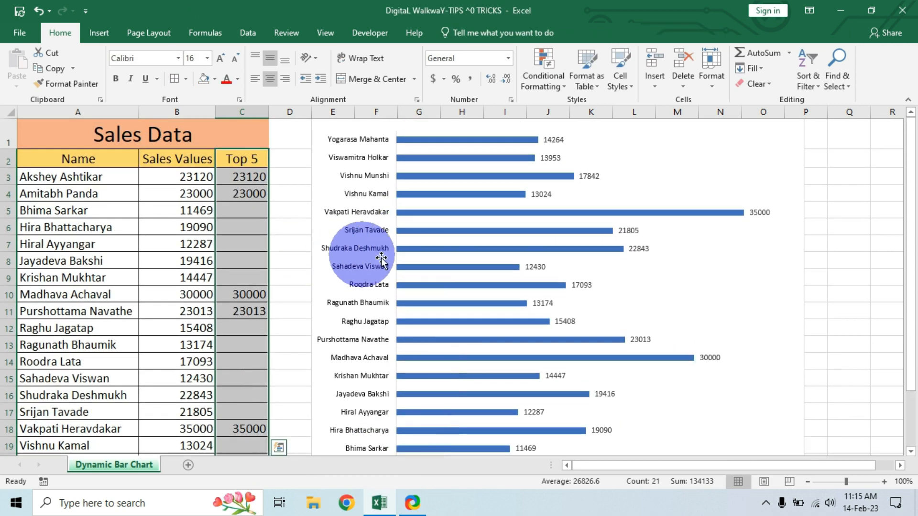
pyautogui.rightClick(326, 128)
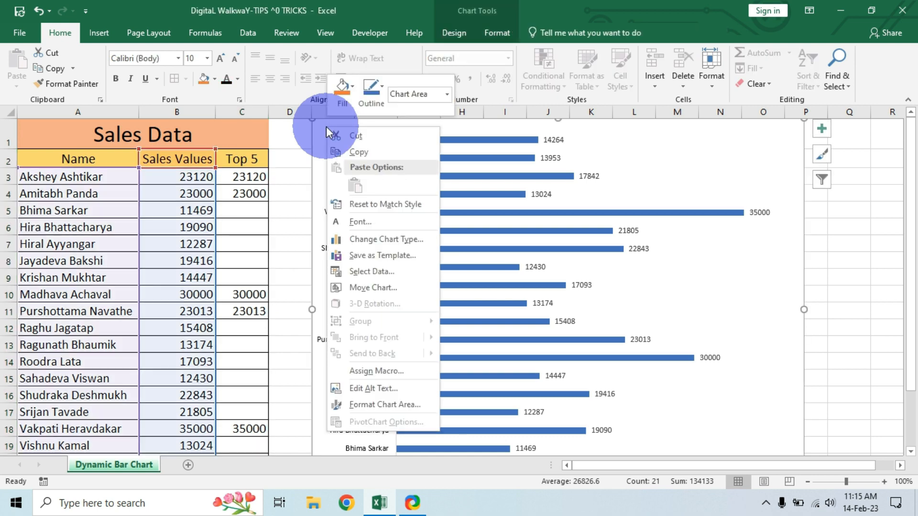
pyautogui.click(381, 274)
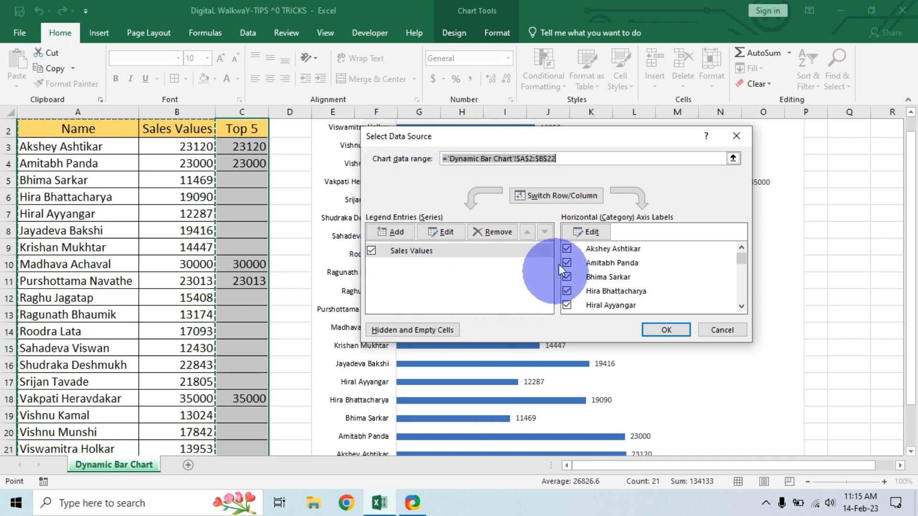
pyautogui.click(395, 232)
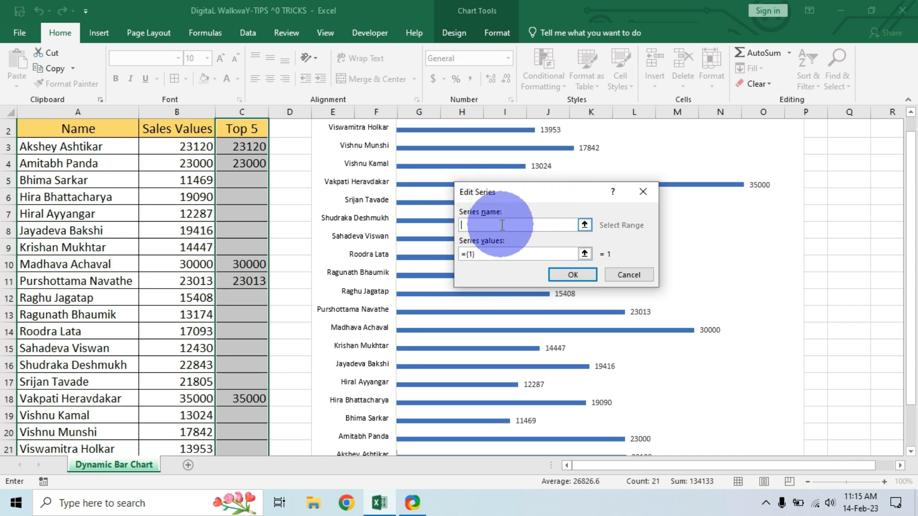
pyautogui.click(584, 224)
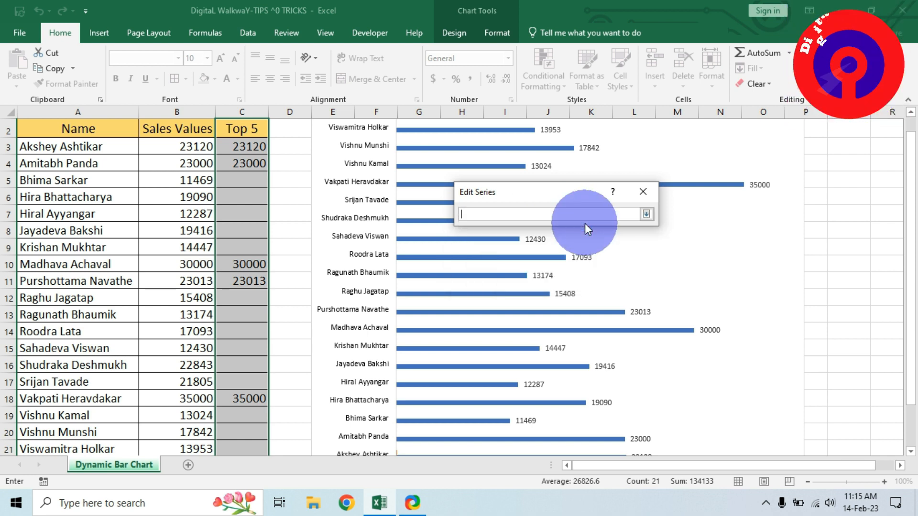
pyautogui.click(244, 130)
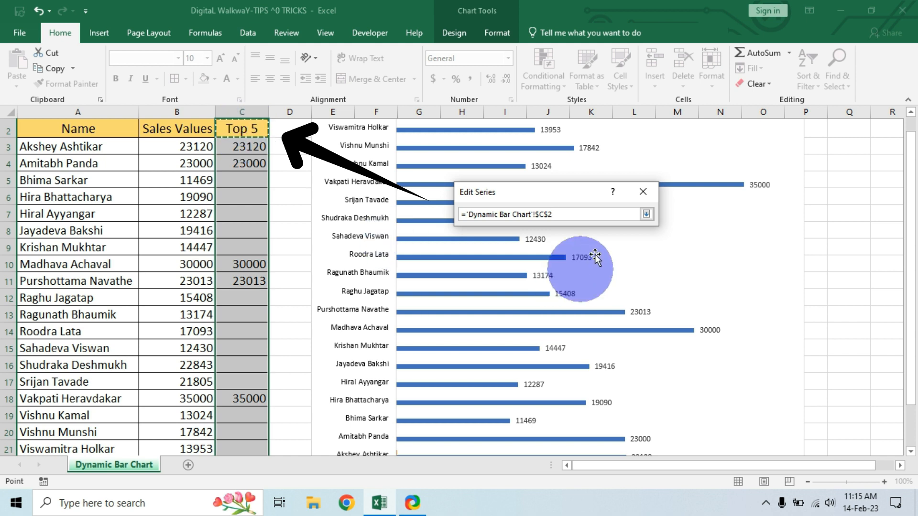
pyautogui.click(646, 215)
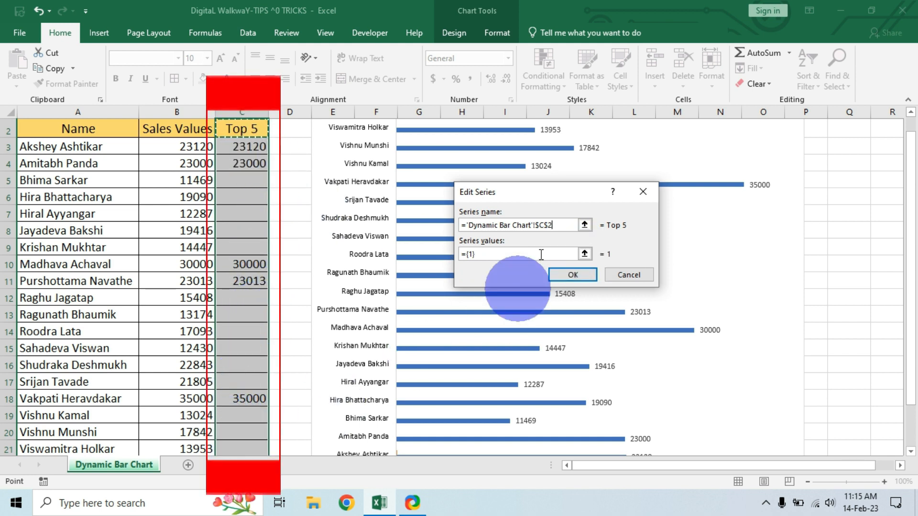
# - Set the Top 5 series values to C3:C22 and apply the new series to the chart
pyautogui.click(584, 254)
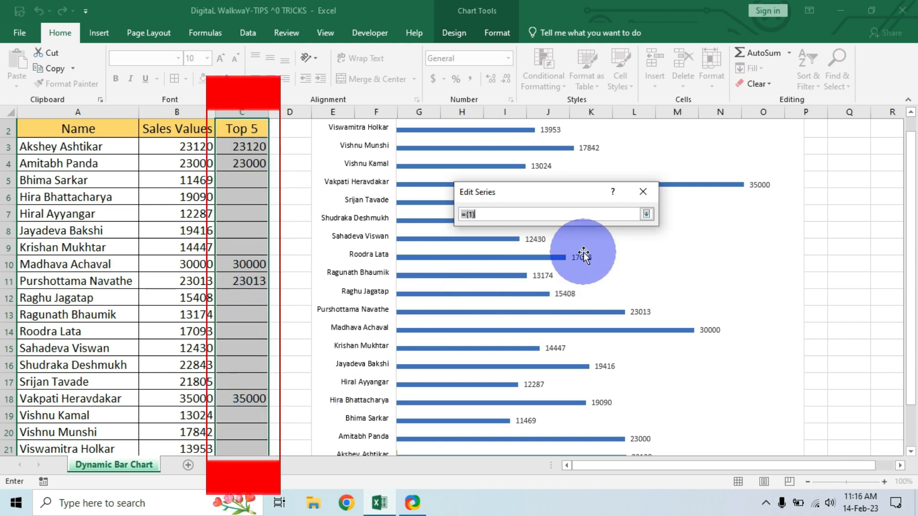
pyautogui.moveTo(249, 146); pyautogui.dragTo(256, 428)
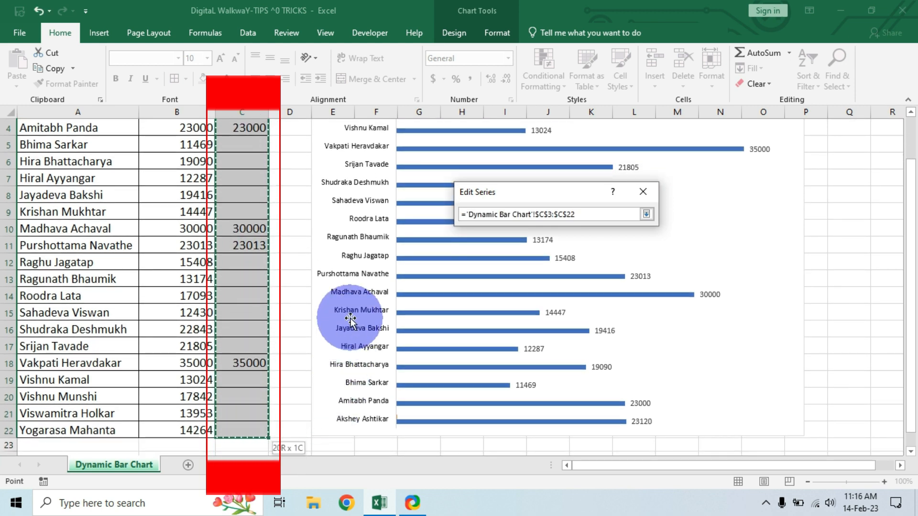
pyautogui.scroll(1, 358, 368)
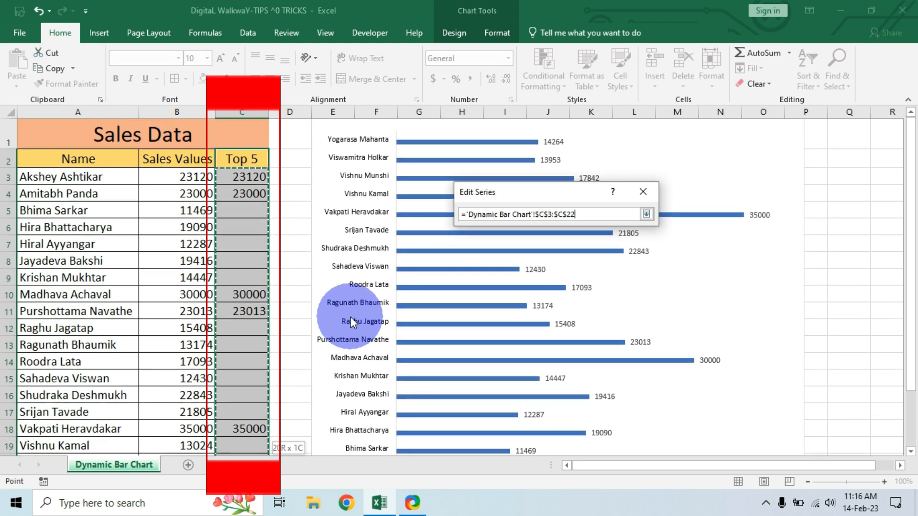
pyautogui.click(646, 214)
pyautogui.click(574, 275)
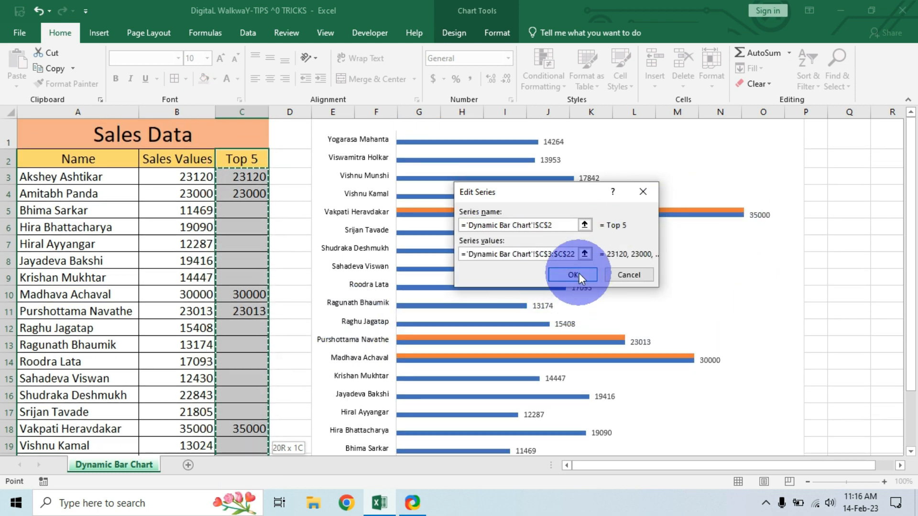
pyautogui.click(672, 330)
# - Set the Sales Values series overlap to 100% so the Top 5 bars cover the matching sales bars
pyautogui.scroll(-2, 591, 385)
pyautogui.scroll(2, 591, 384)
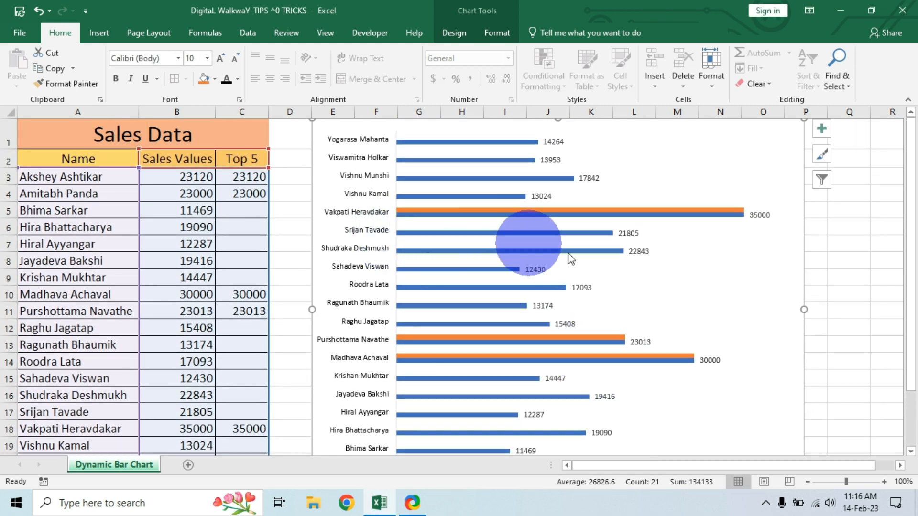
pyautogui.scroll(-2, 551, 437)
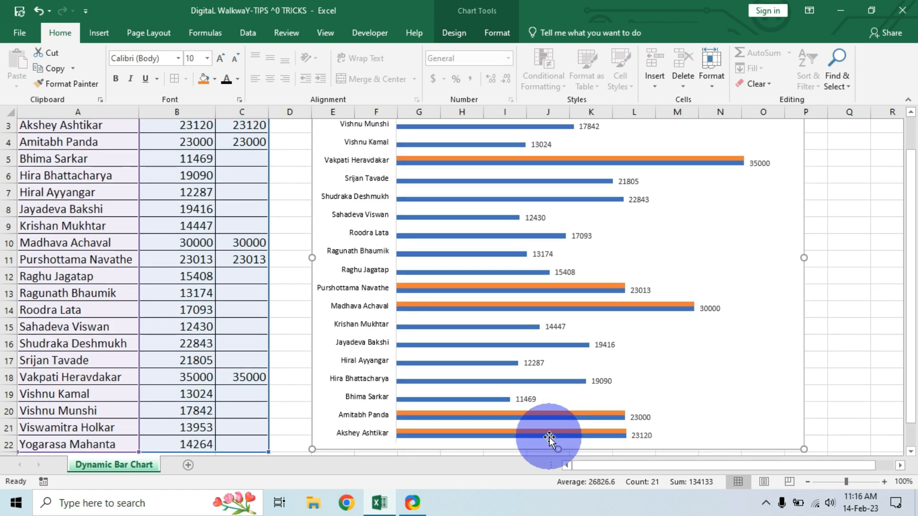
pyautogui.scroll(2, 540, 411)
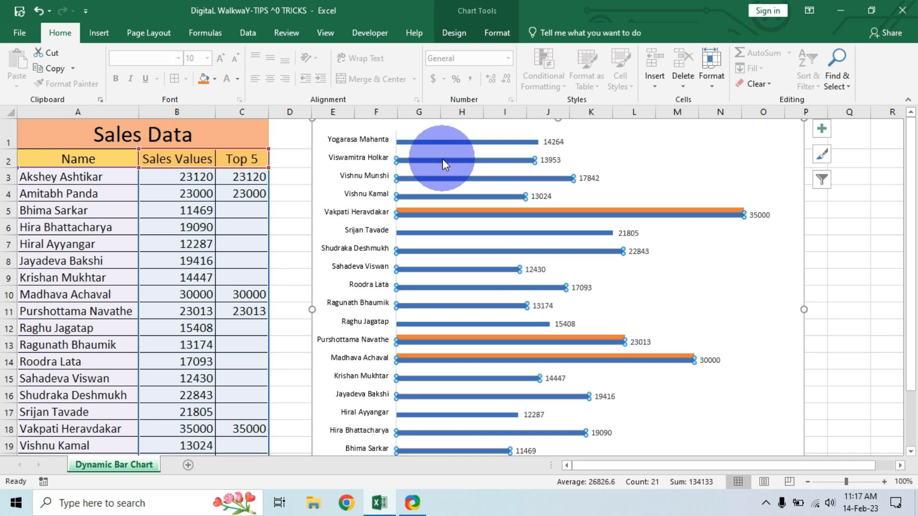
pyautogui.doubleClick(445, 163)
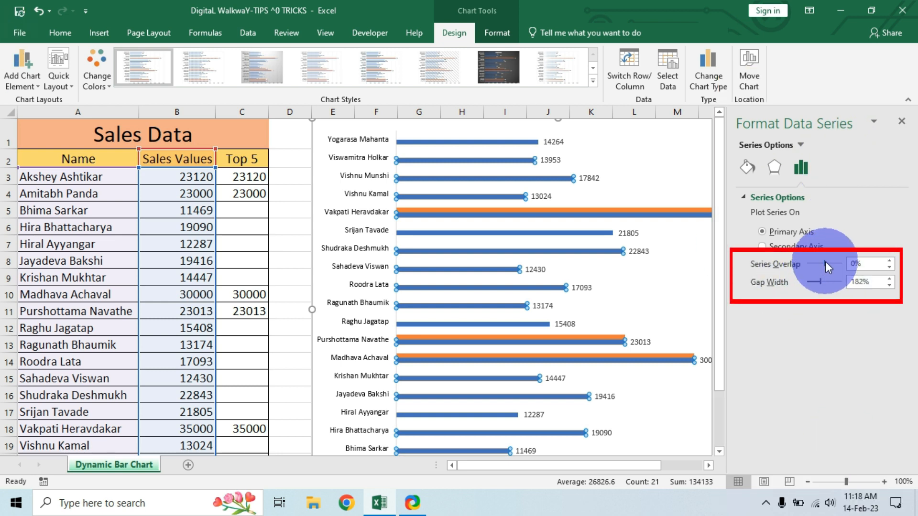
pyautogui.moveTo(825, 262); pyautogui.dragTo(844, 261)
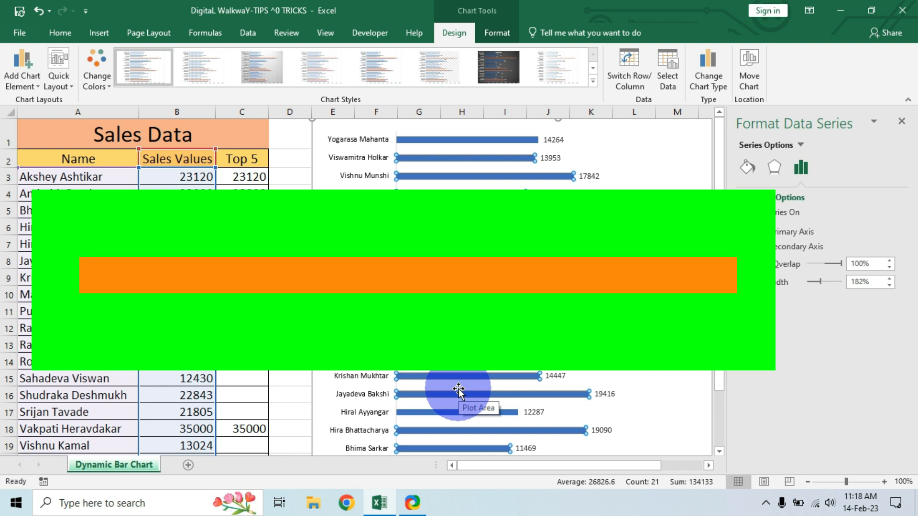
pyautogui.click(902, 124)
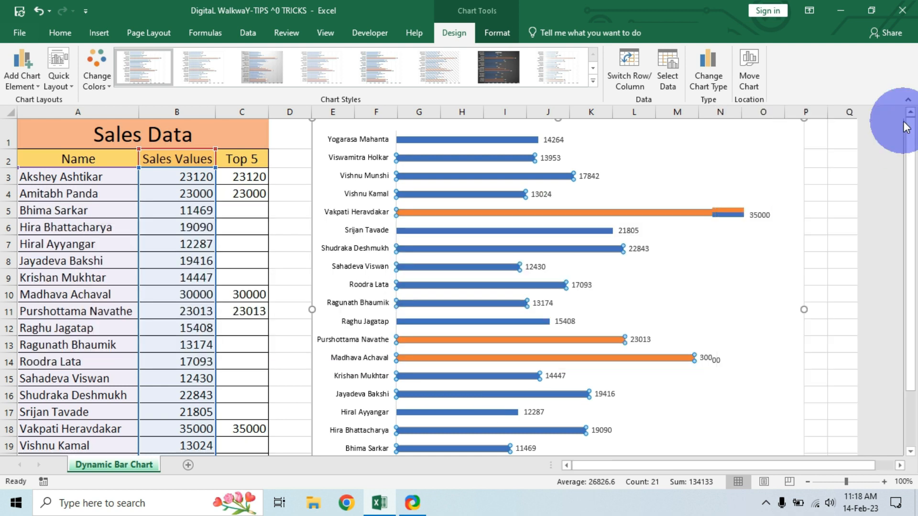
pyautogui.click(338, 128)
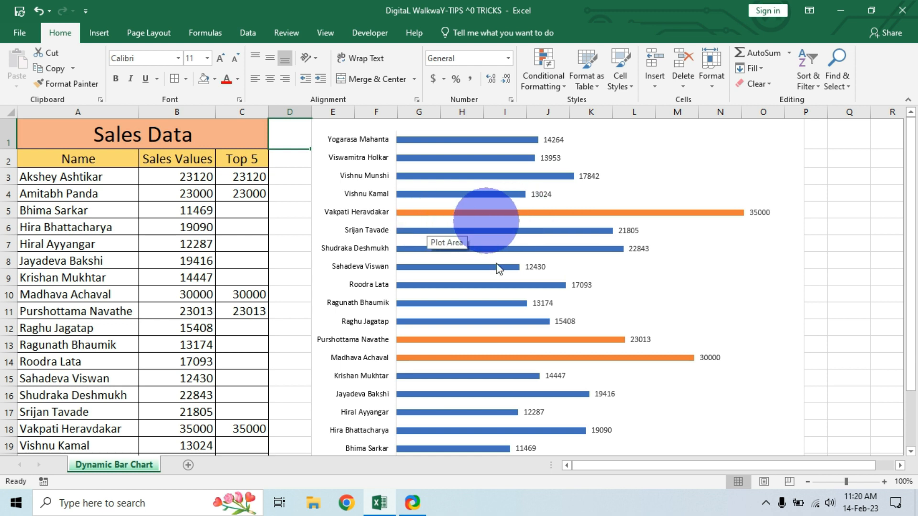
# - Set the sales value in B9 to 25000 and check how the highlighted bars in the chart respond
pyautogui.click(48, 276)
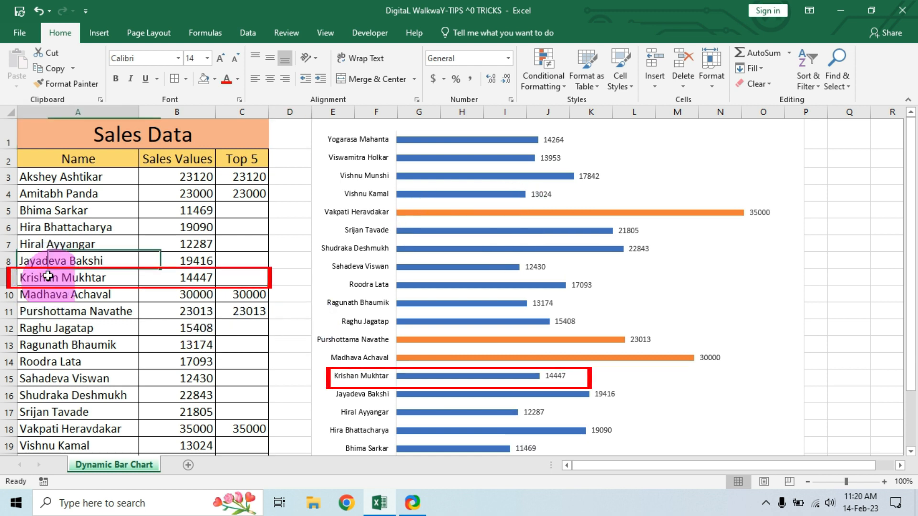
pyautogui.click(190, 281)
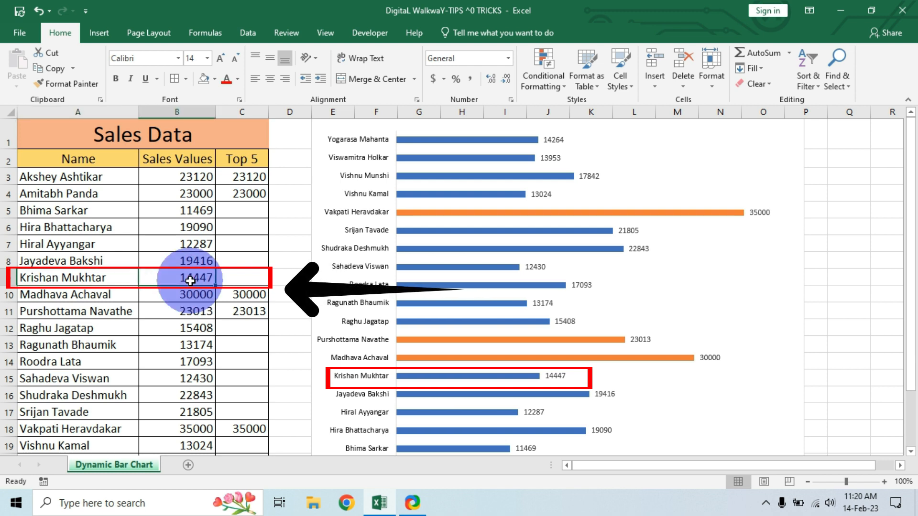
pyautogui.write('25')
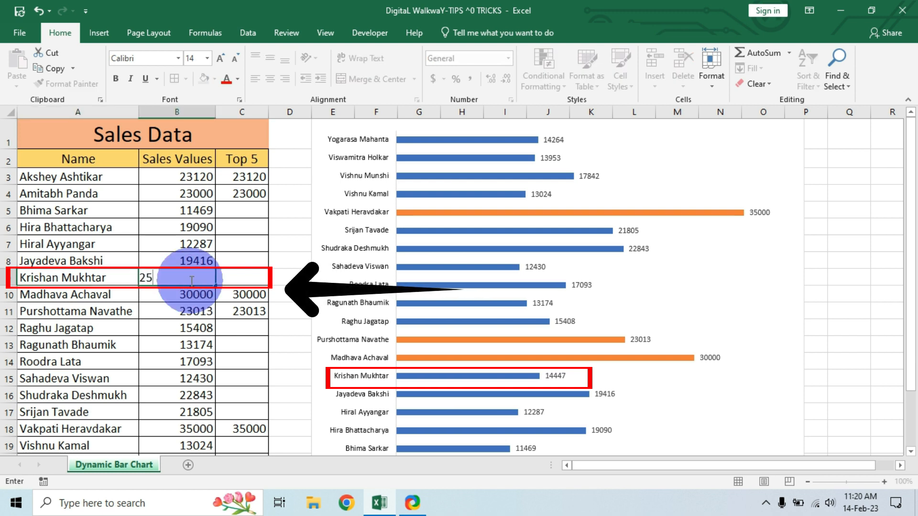
pyautogui.write('000')
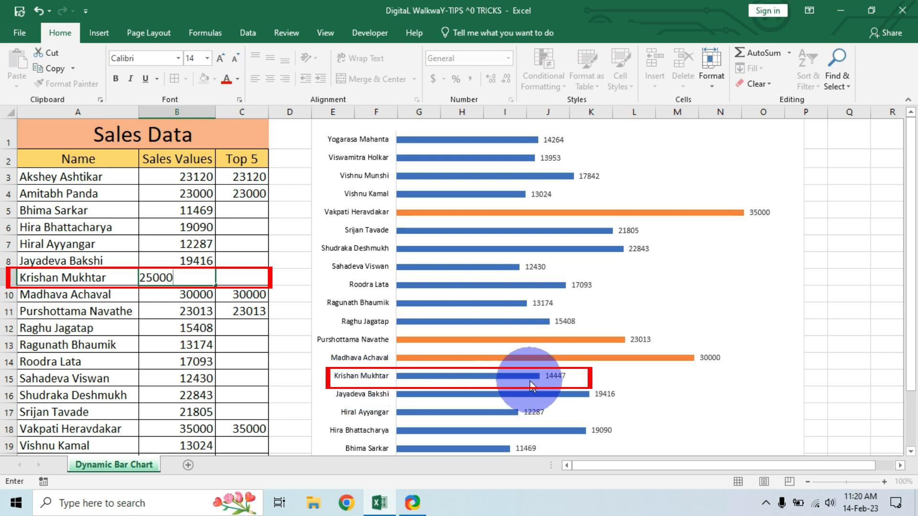
pyautogui.scroll(-1, 349, 402)
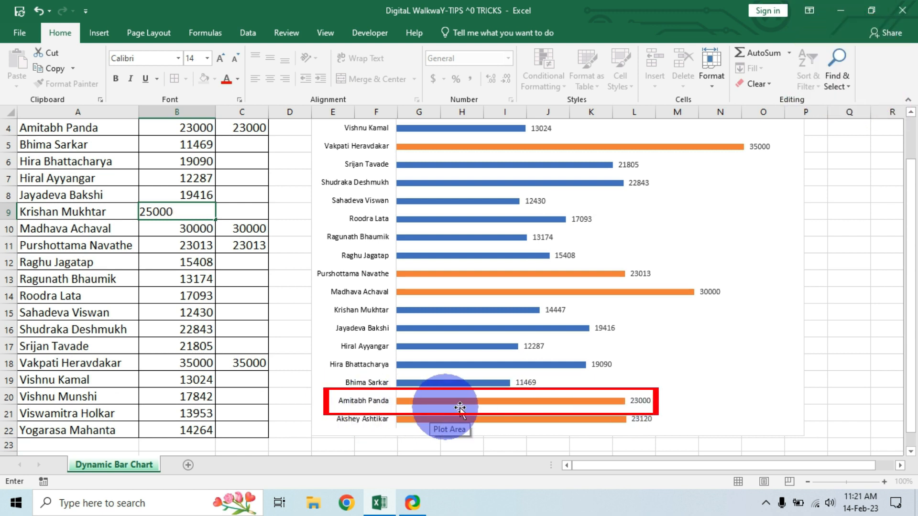
pyautogui.scroll(1, 507, 407)
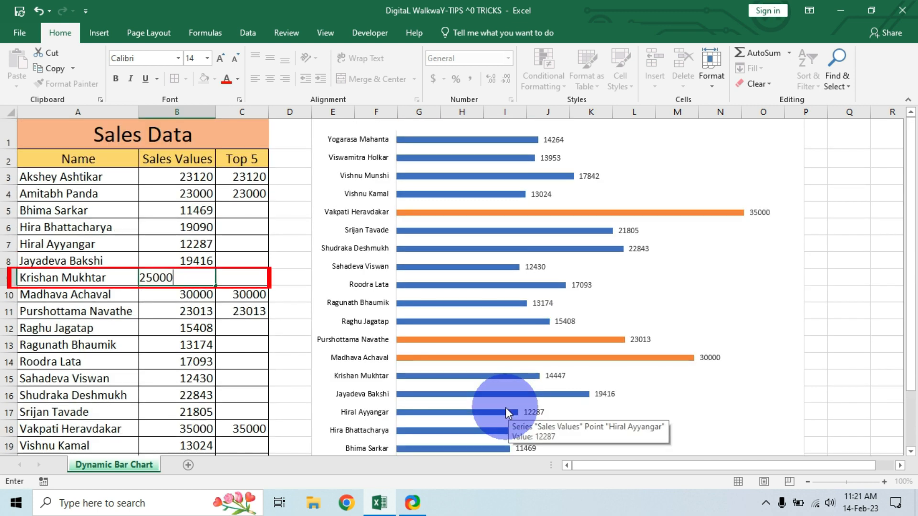
pyautogui.press('Return')
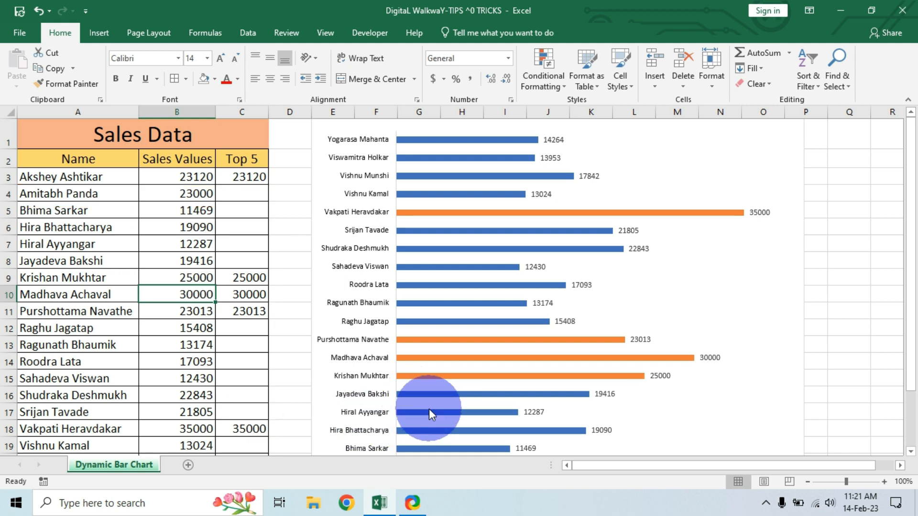
pyautogui.scroll(-1, 461, 403)
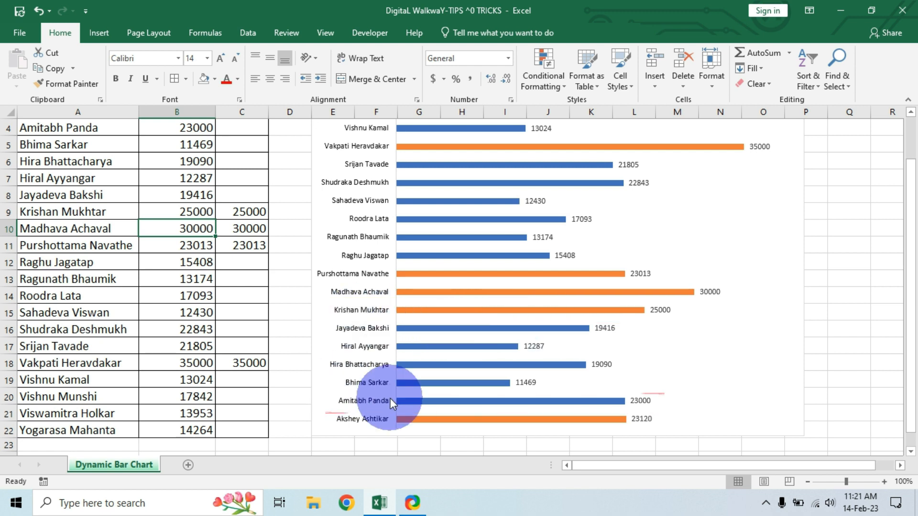
pyautogui.moveTo(453, 407)
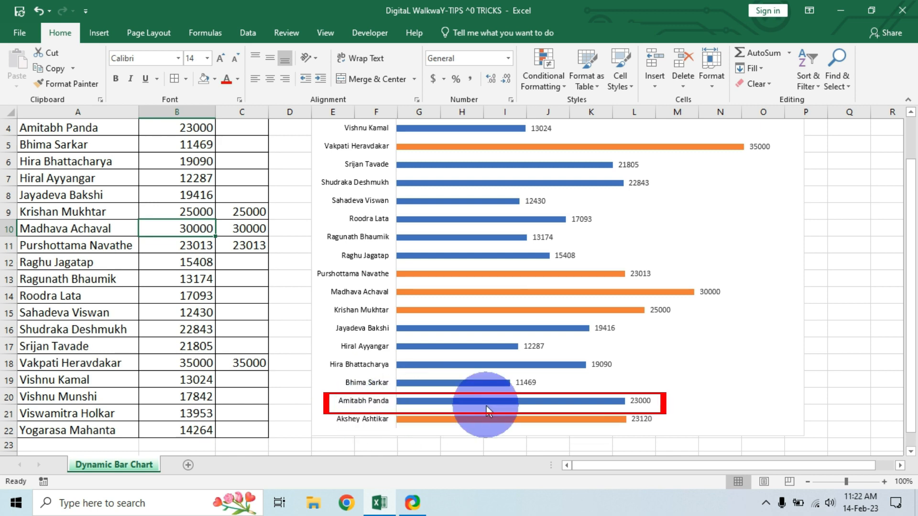
pyautogui.scroll(2, 483, 410)
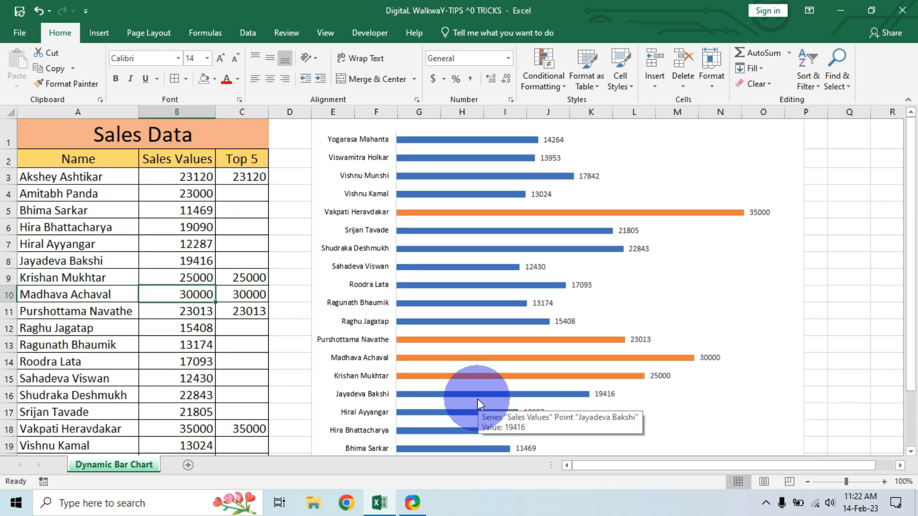